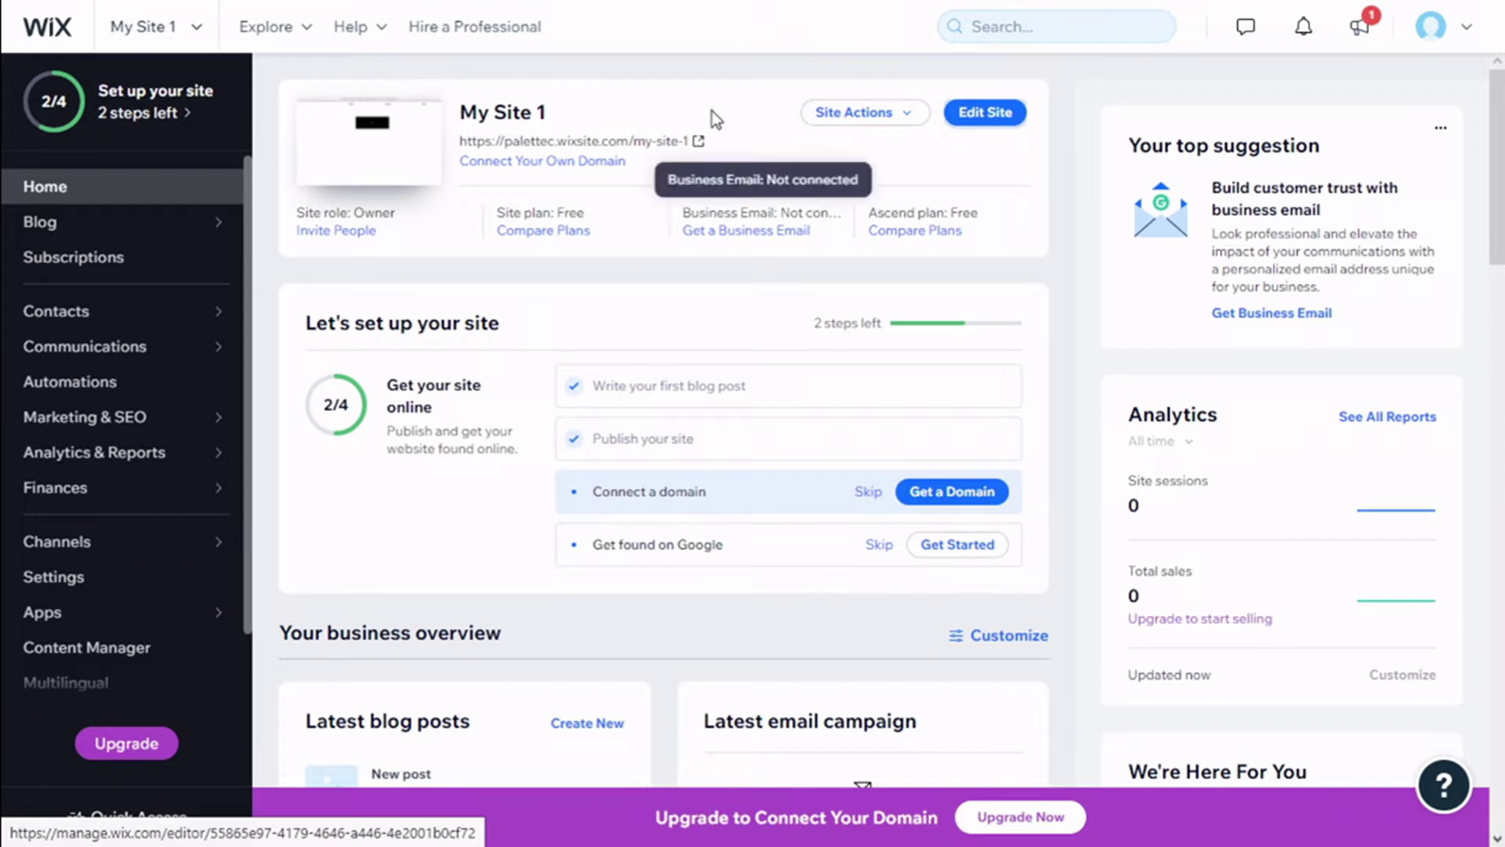
Open the site in the editor and drop an Anchor from Menu & Anchor onto the home page.
{"action": "left_click", "coordinate": [979, 118]}
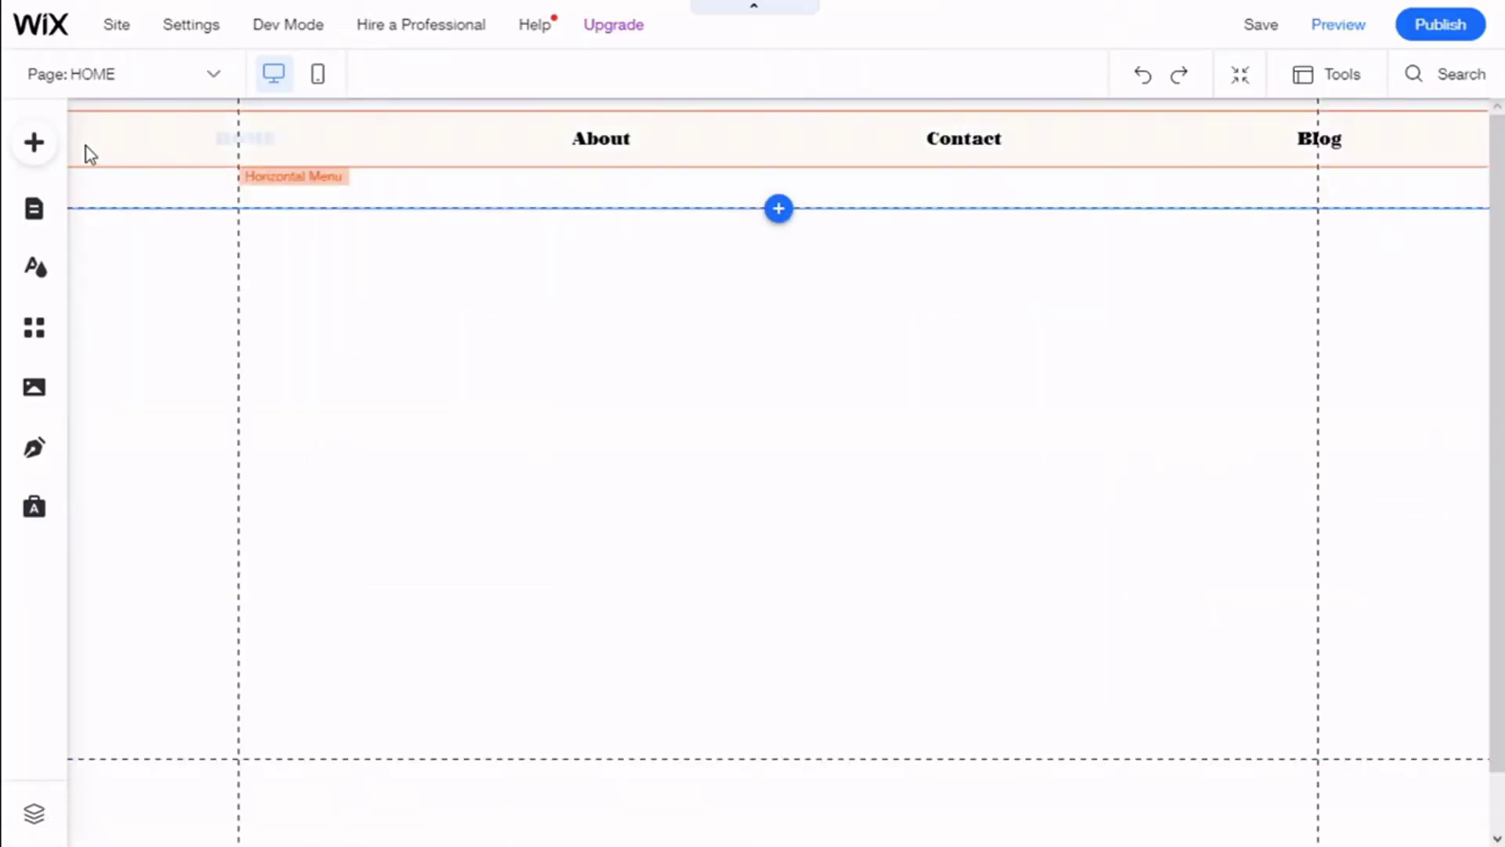
{"action": "left_click", "coordinate": [45, 150]}
{"action": "left_click", "coordinate": [301, 329]}
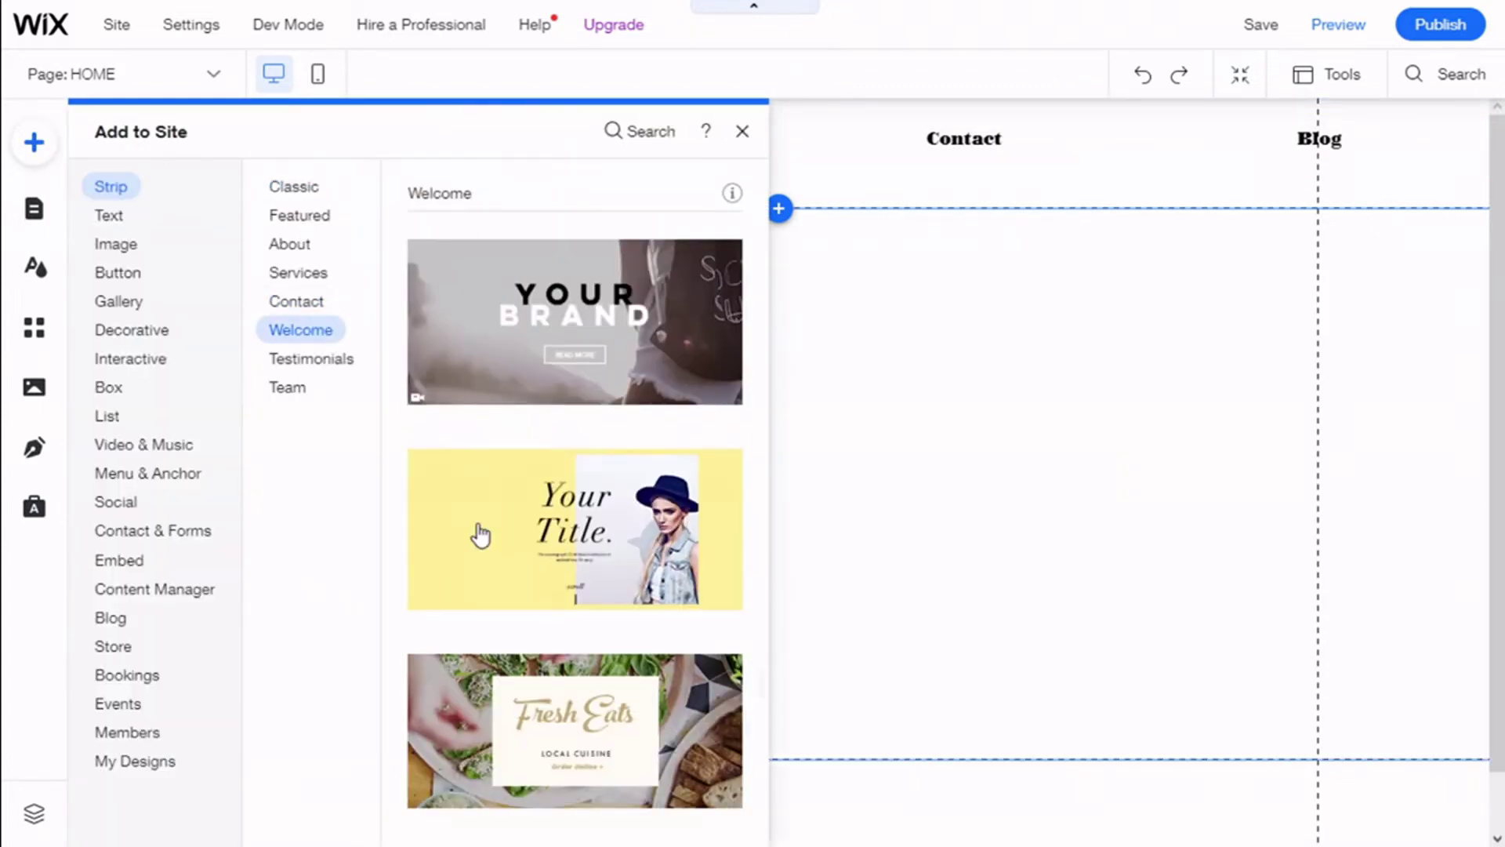
{"action": "left_click", "coordinate": [150, 457]}
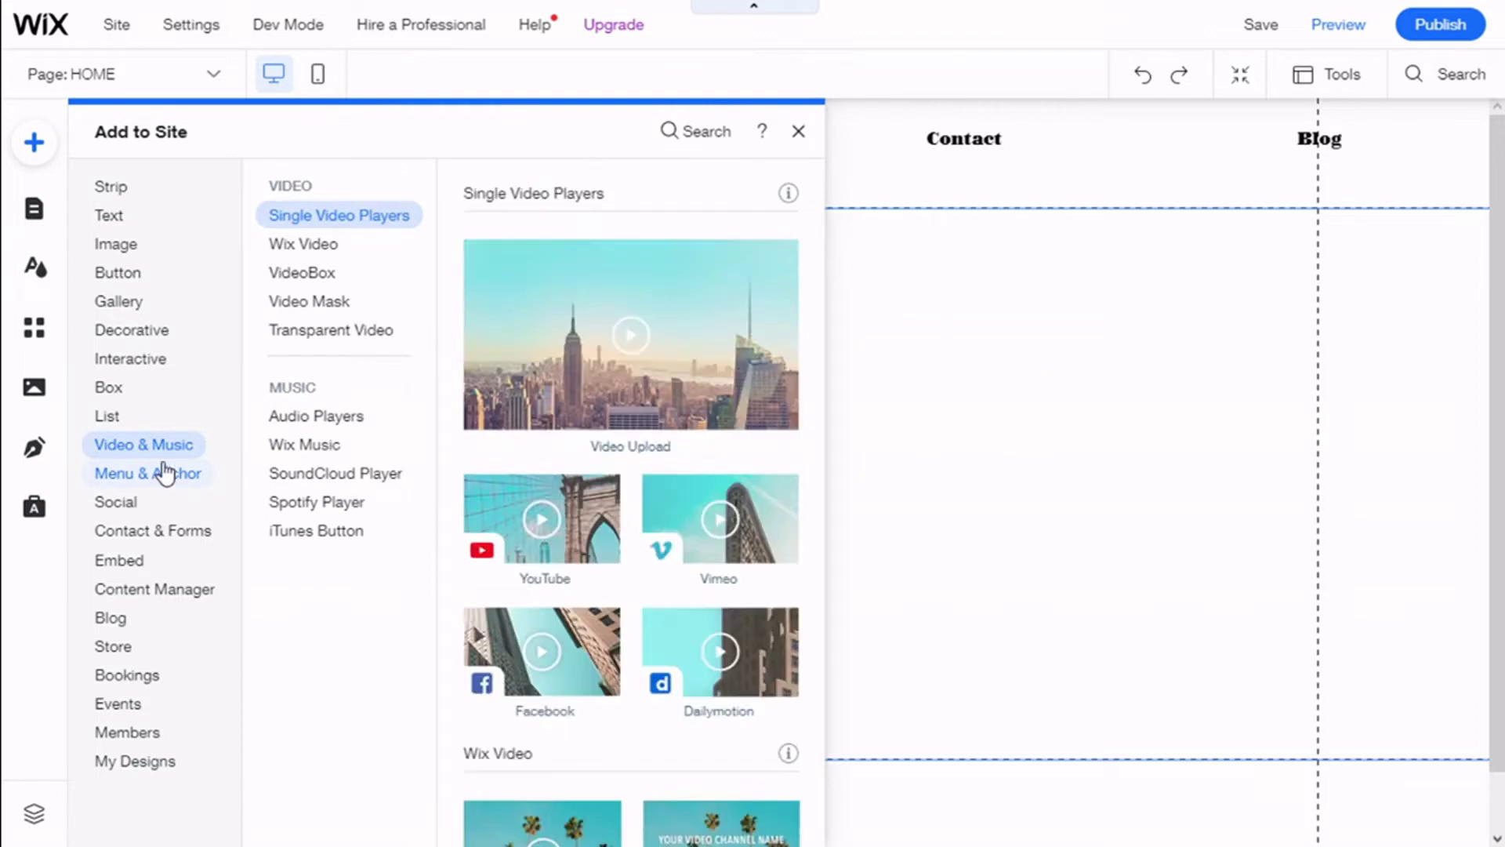
{"action": "left_click", "coordinate": [164, 473]}
{"action": "left_click", "coordinate": [314, 392]}
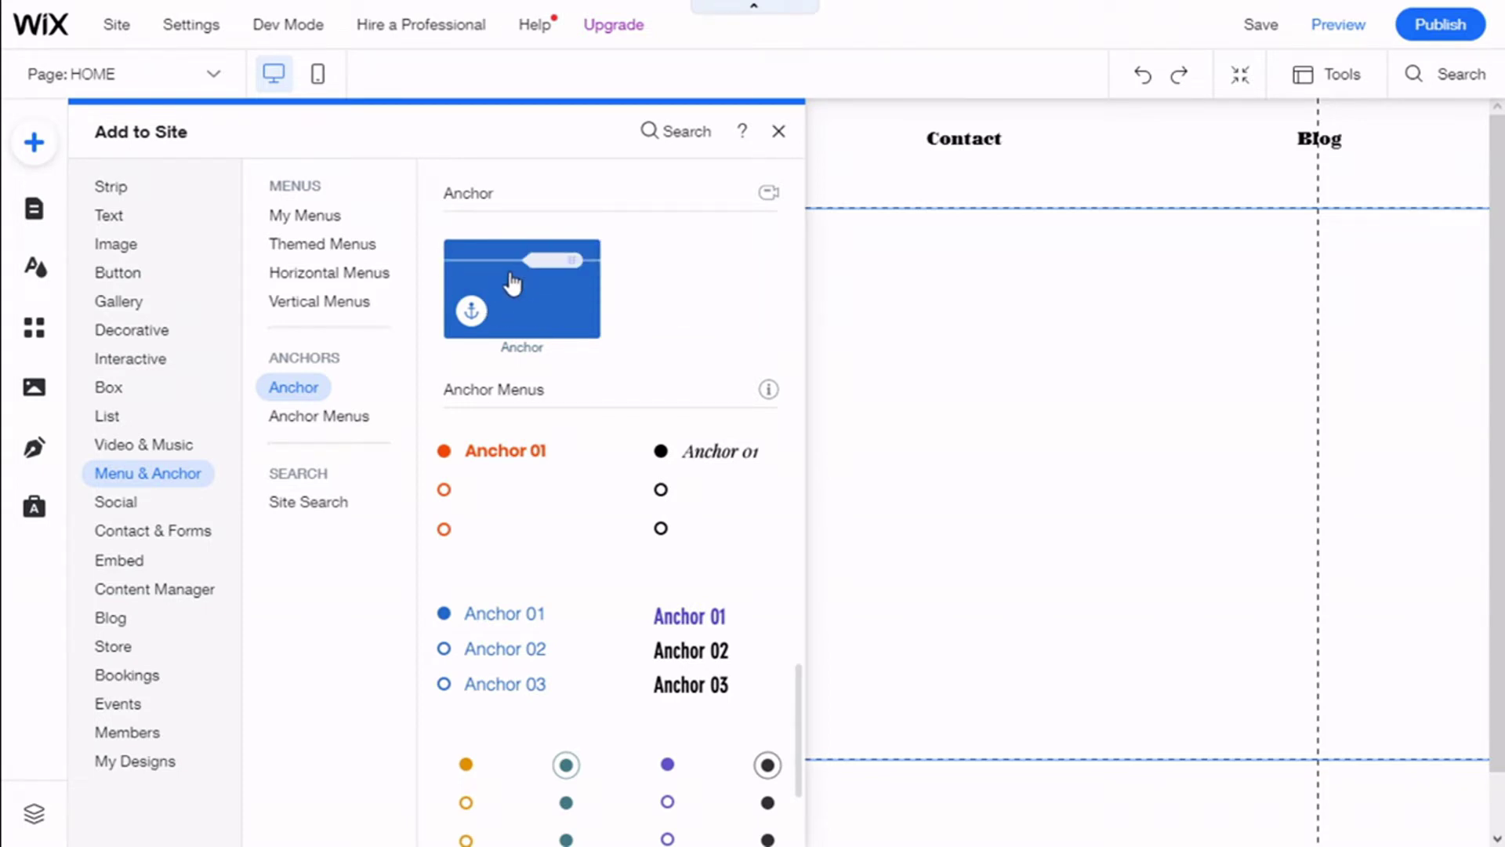
{"action": "left_click_drag", "start_coordinate": [512, 284], "coordinate": [941, 608]}
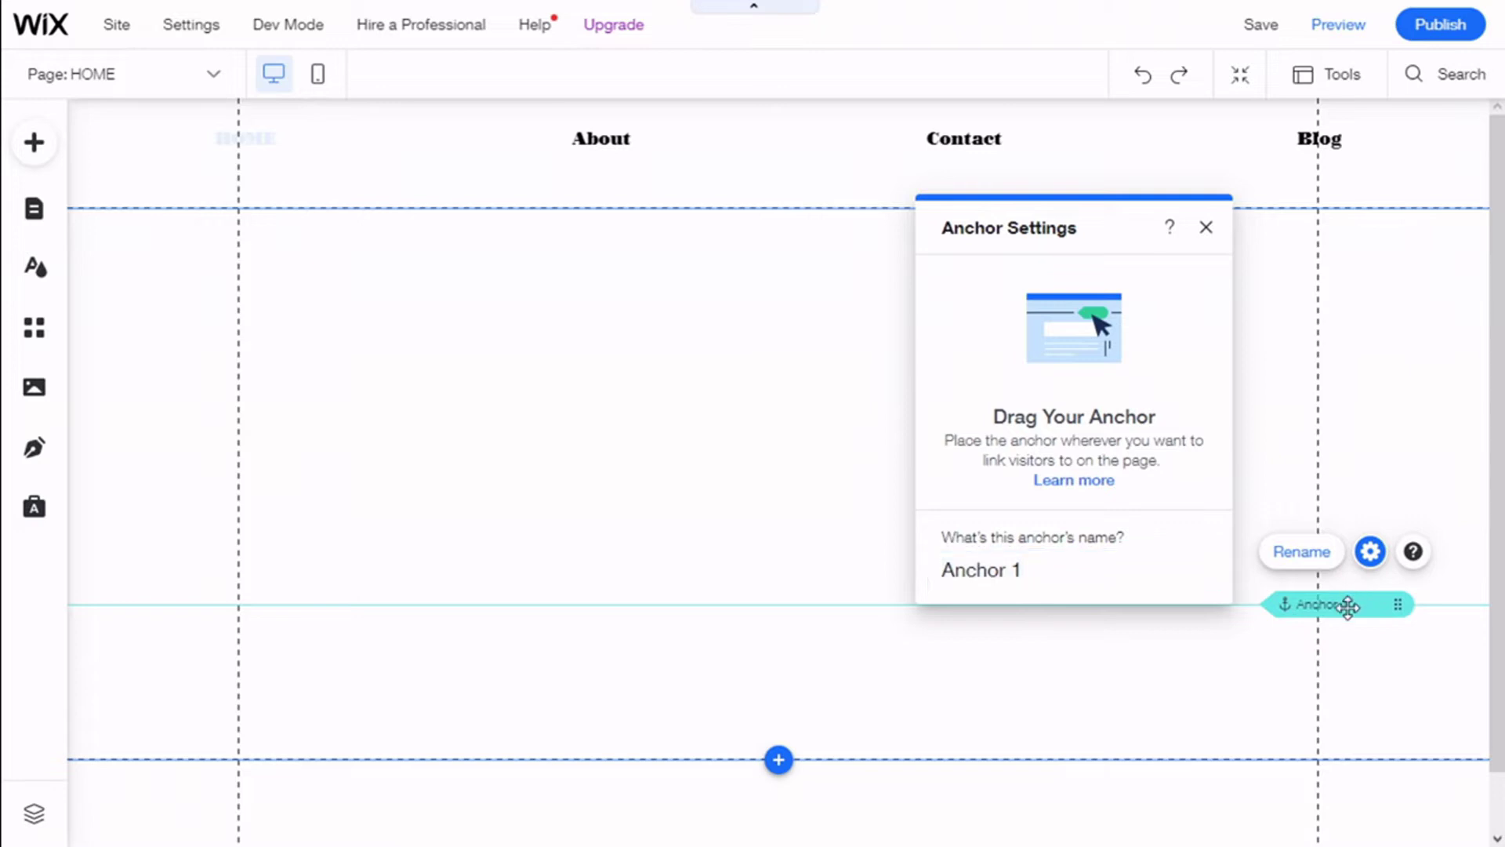
Drag Anchor 1 down to the very bottom of the HOME page and close its settings.
{"action": "left_click_drag", "start_coordinate": [1347, 605], "coordinate": [1357, 826]}
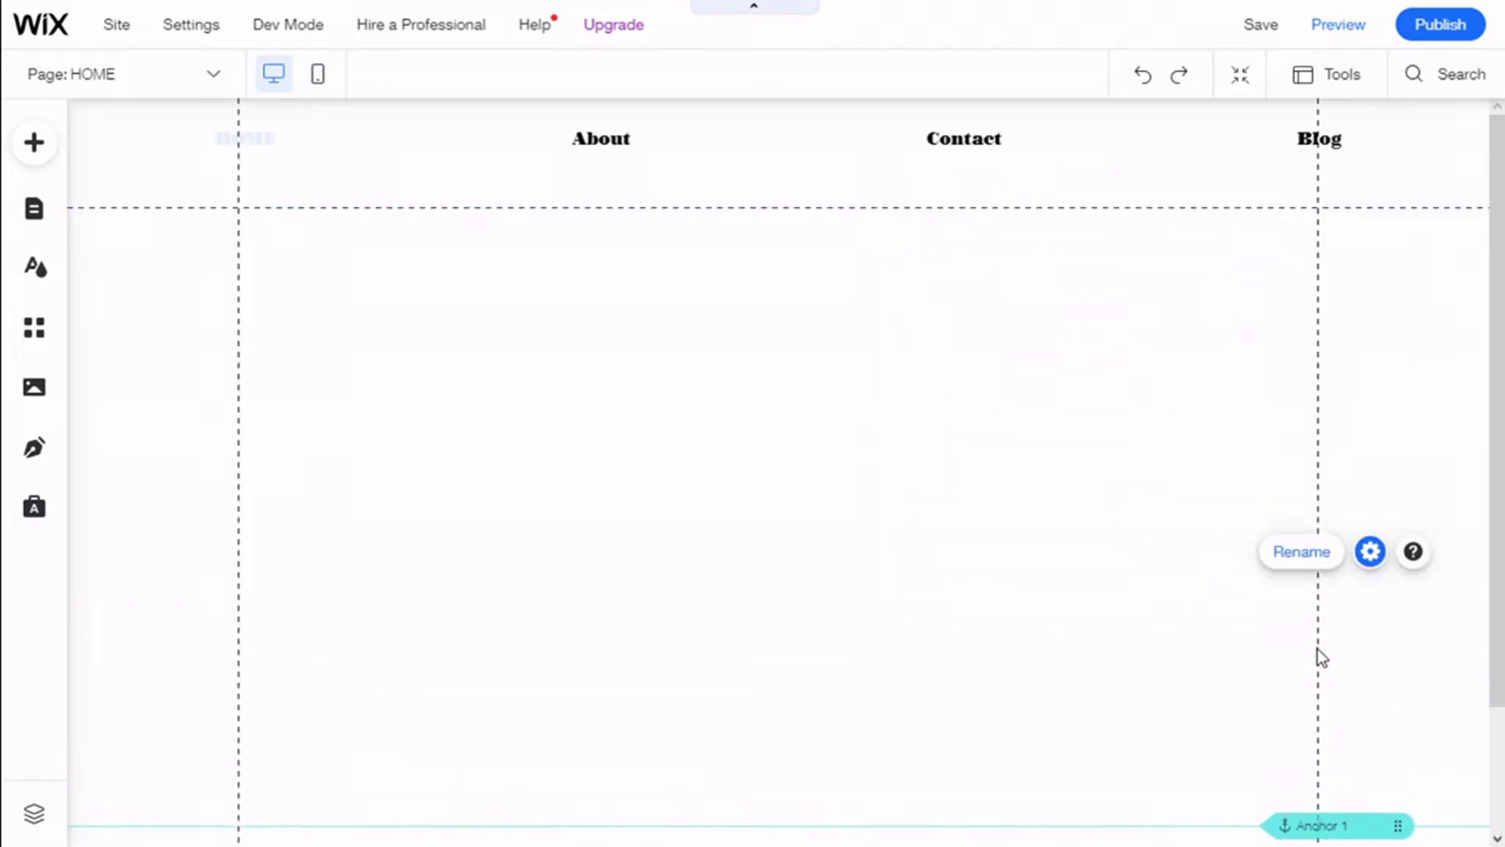
{"action": "left_click", "coordinate": [1205, 444]}
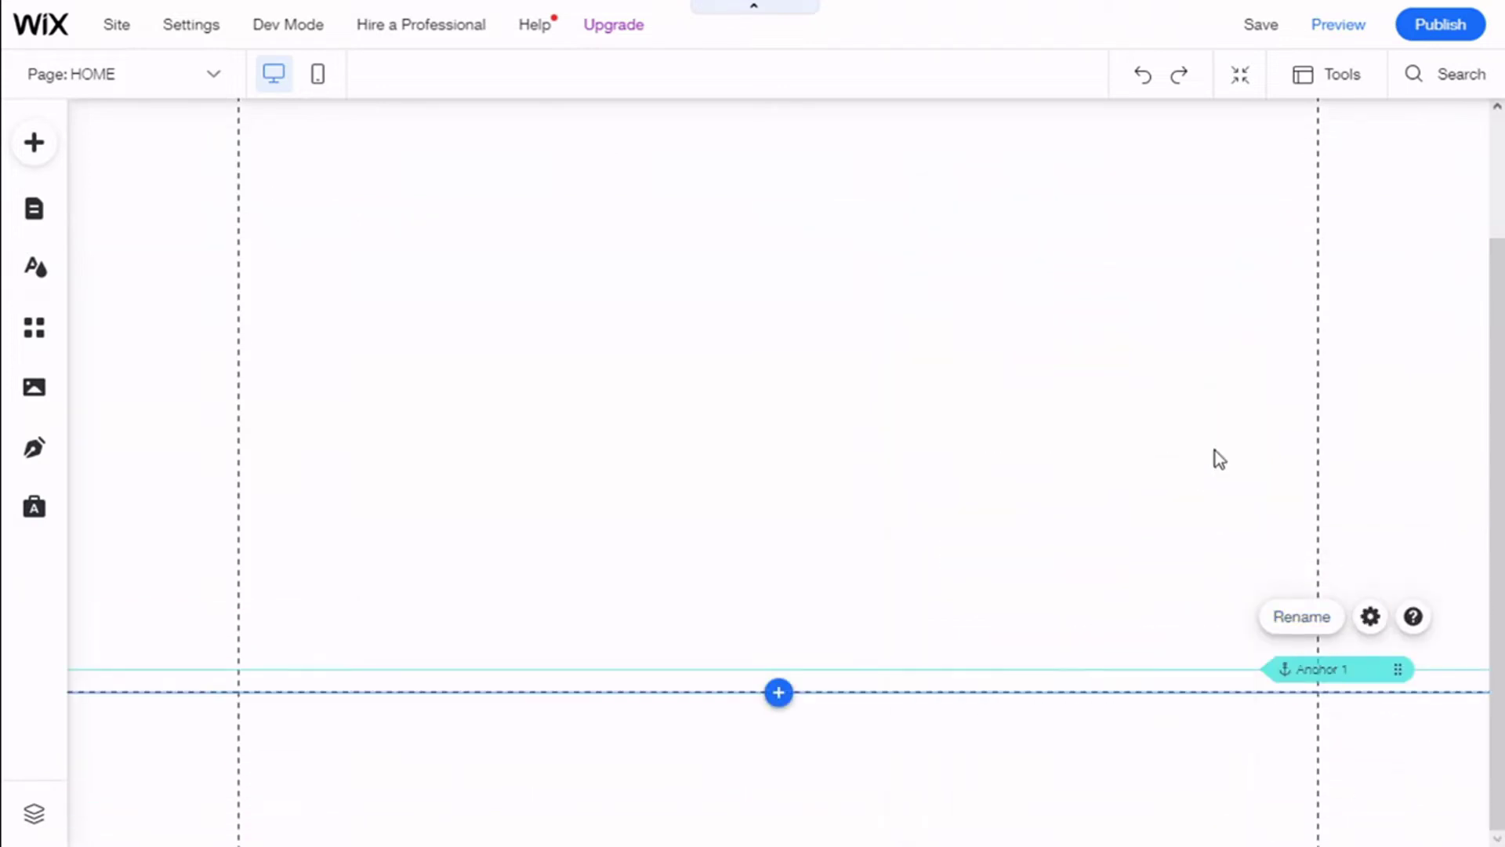
{"action": "left_click_drag", "start_coordinate": [1314, 669], "coordinate": [1323, 820]}
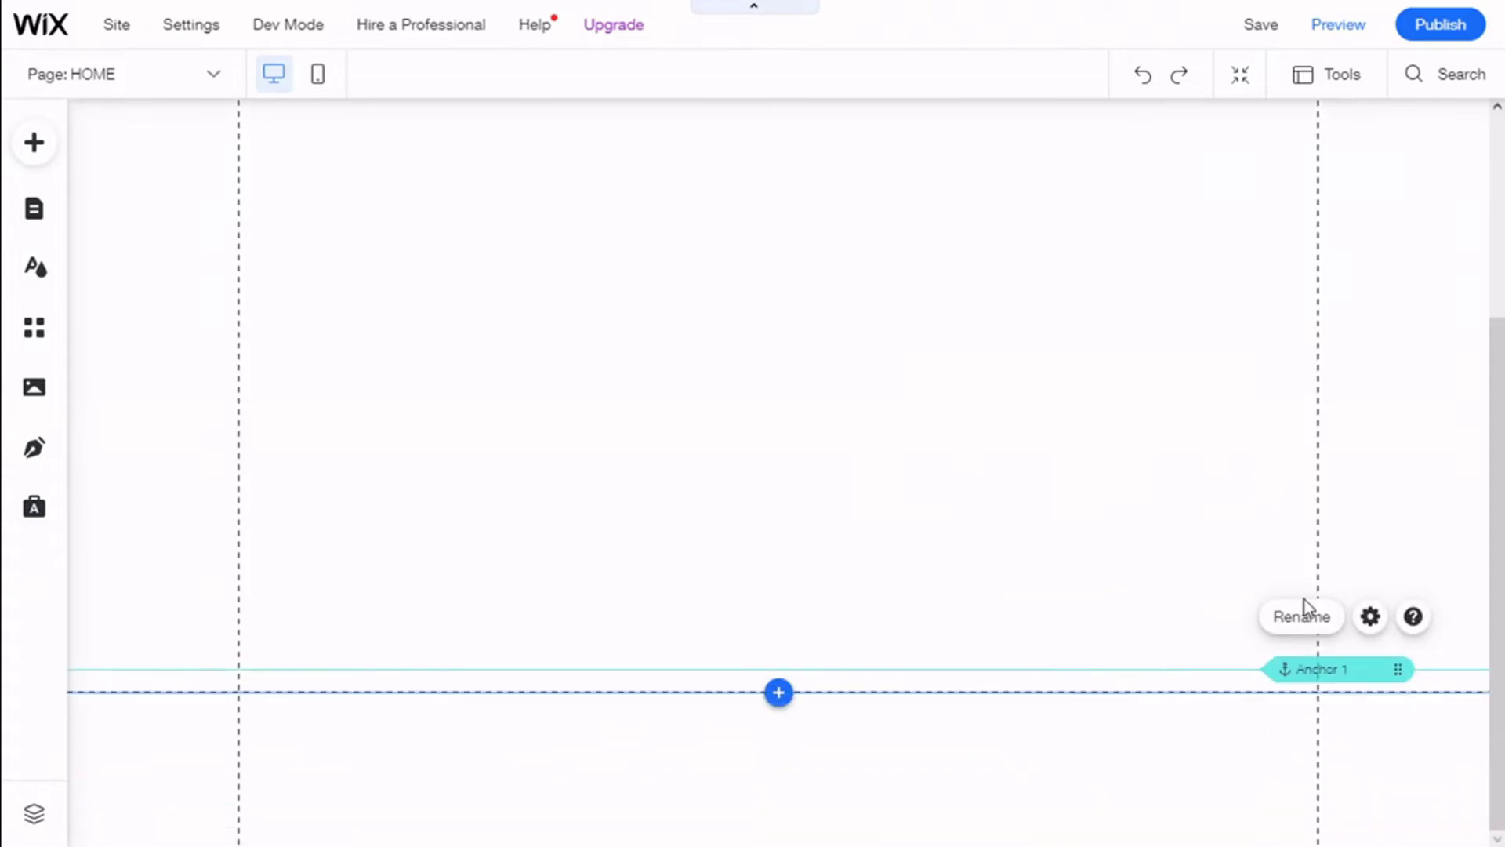
{"action": "left_click_drag", "start_coordinate": [1334, 669], "coordinate": [1348, 772]}
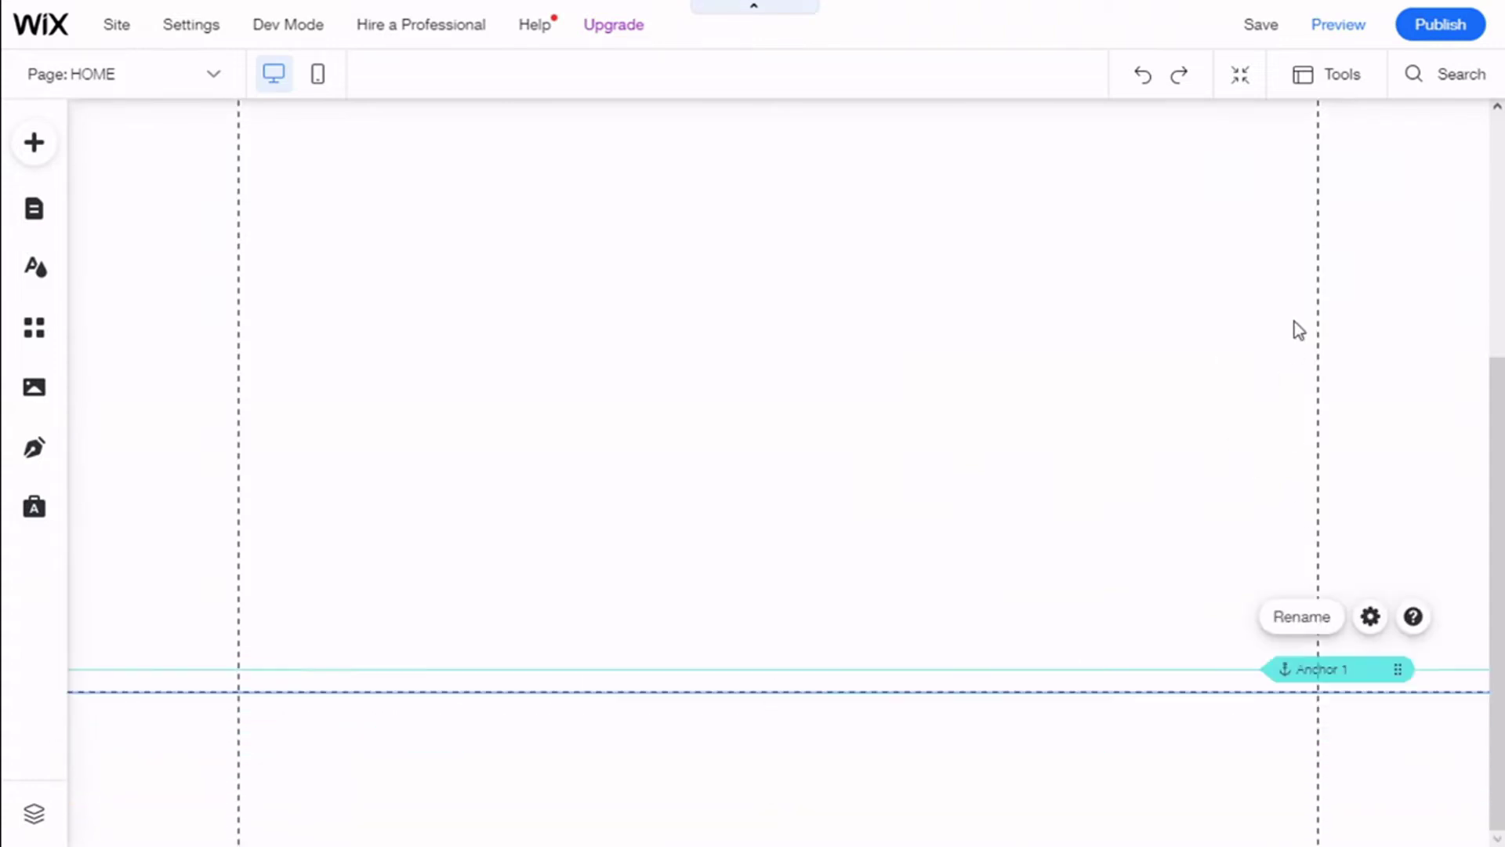
Rename Anchor 1 to 'Bottom' in Anchor Settings and close the panel.
{"action": "left_click", "coordinate": [1313, 619]}
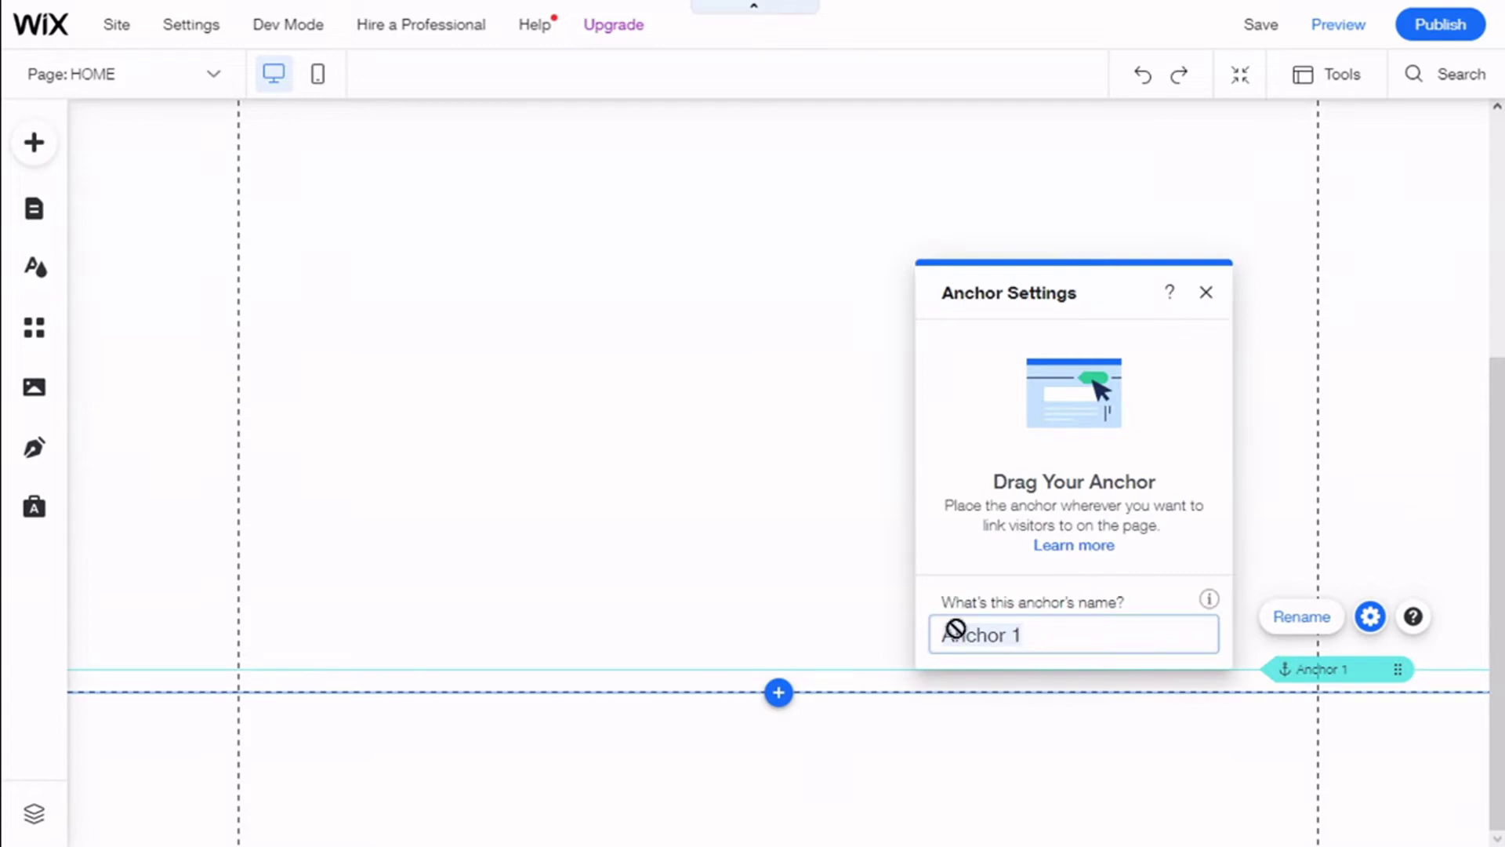
{"action": "type", "text": "Bottom"}
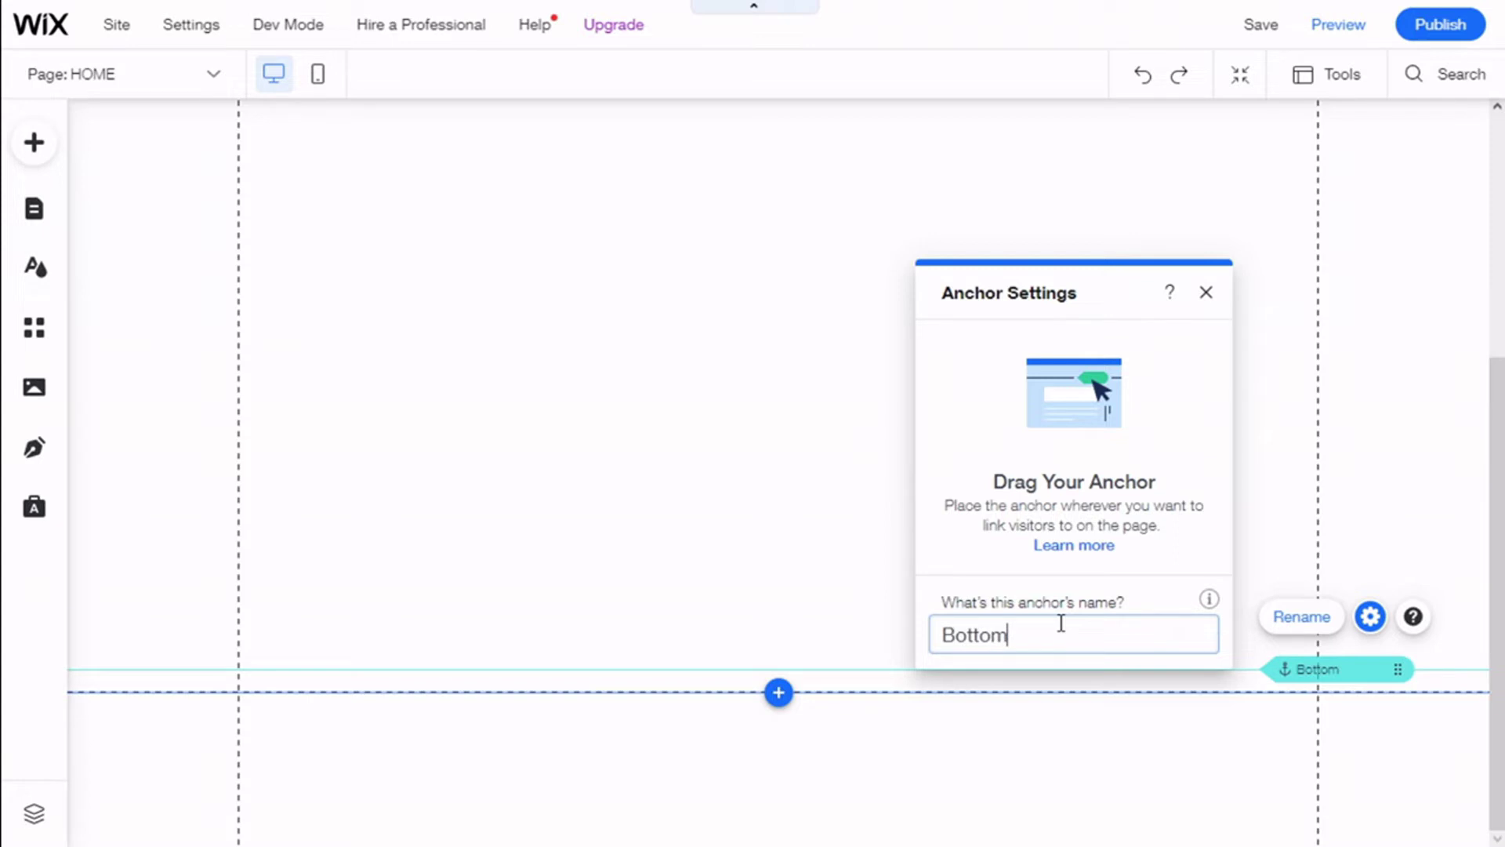
{"action": "left_click", "coordinate": [1205, 295]}
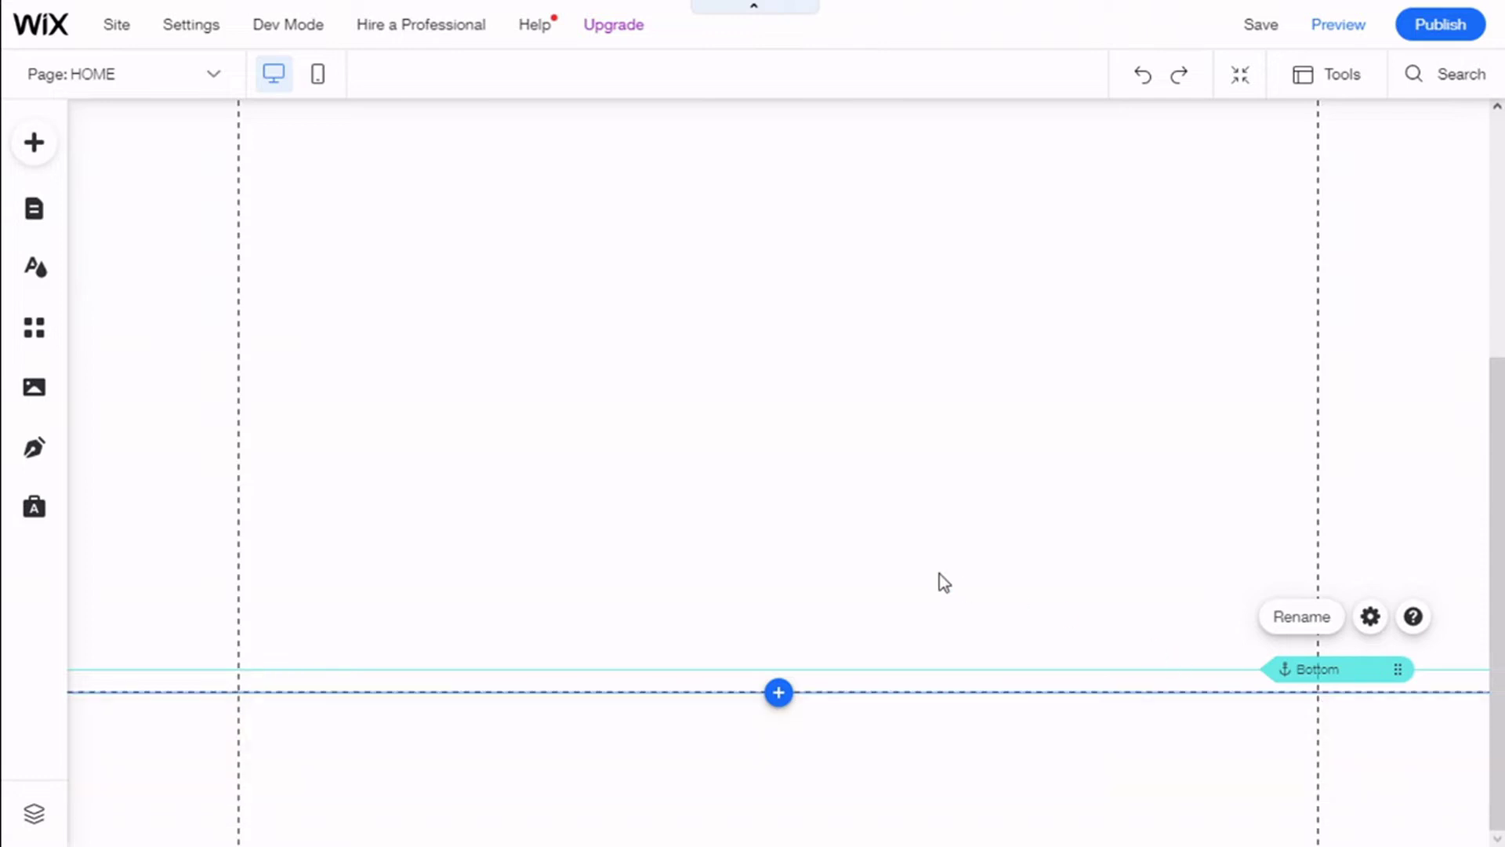
{"action": "scroll", "coordinate": [939, 574], "scroll_direction": "up", "scroll_amount": 5}
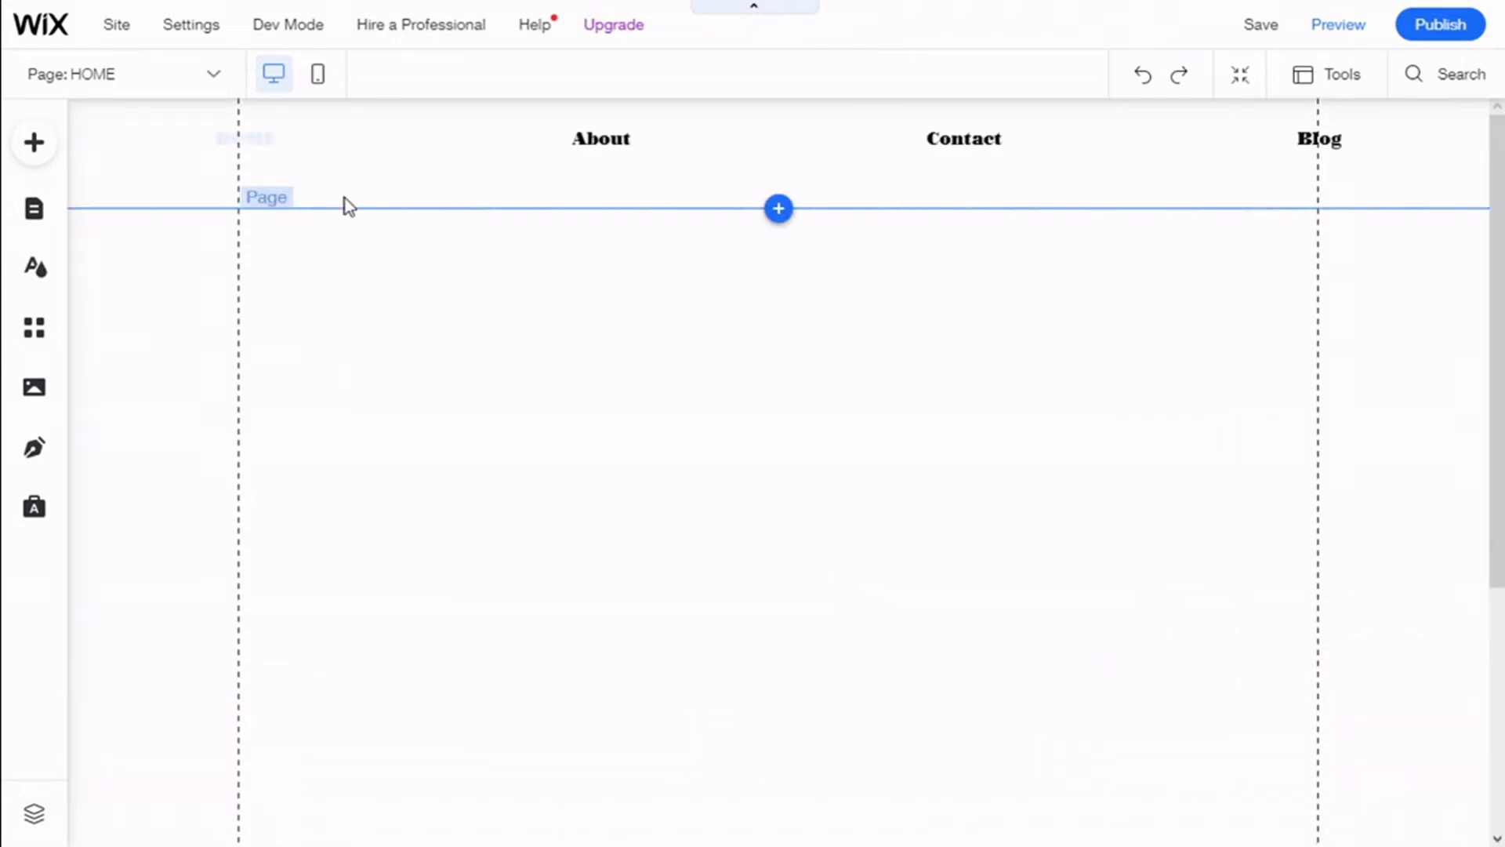
Add a new header menu link that targets the Bottom anchor on the HOME page.
{"action": "left_click", "coordinate": [353, 151]}
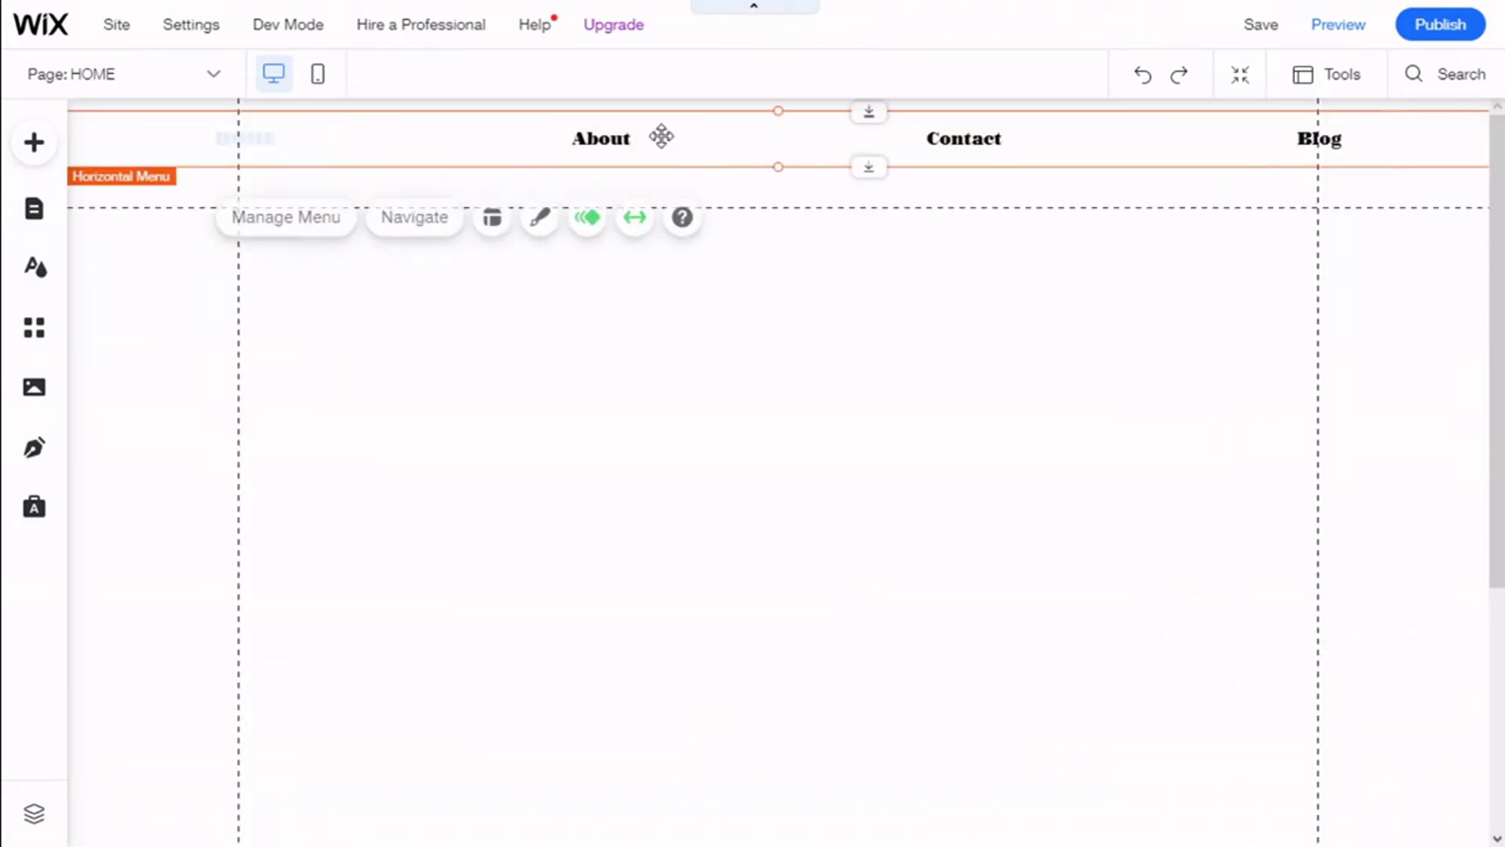
{"action": "left_click", "coordinate": [348, 227]}
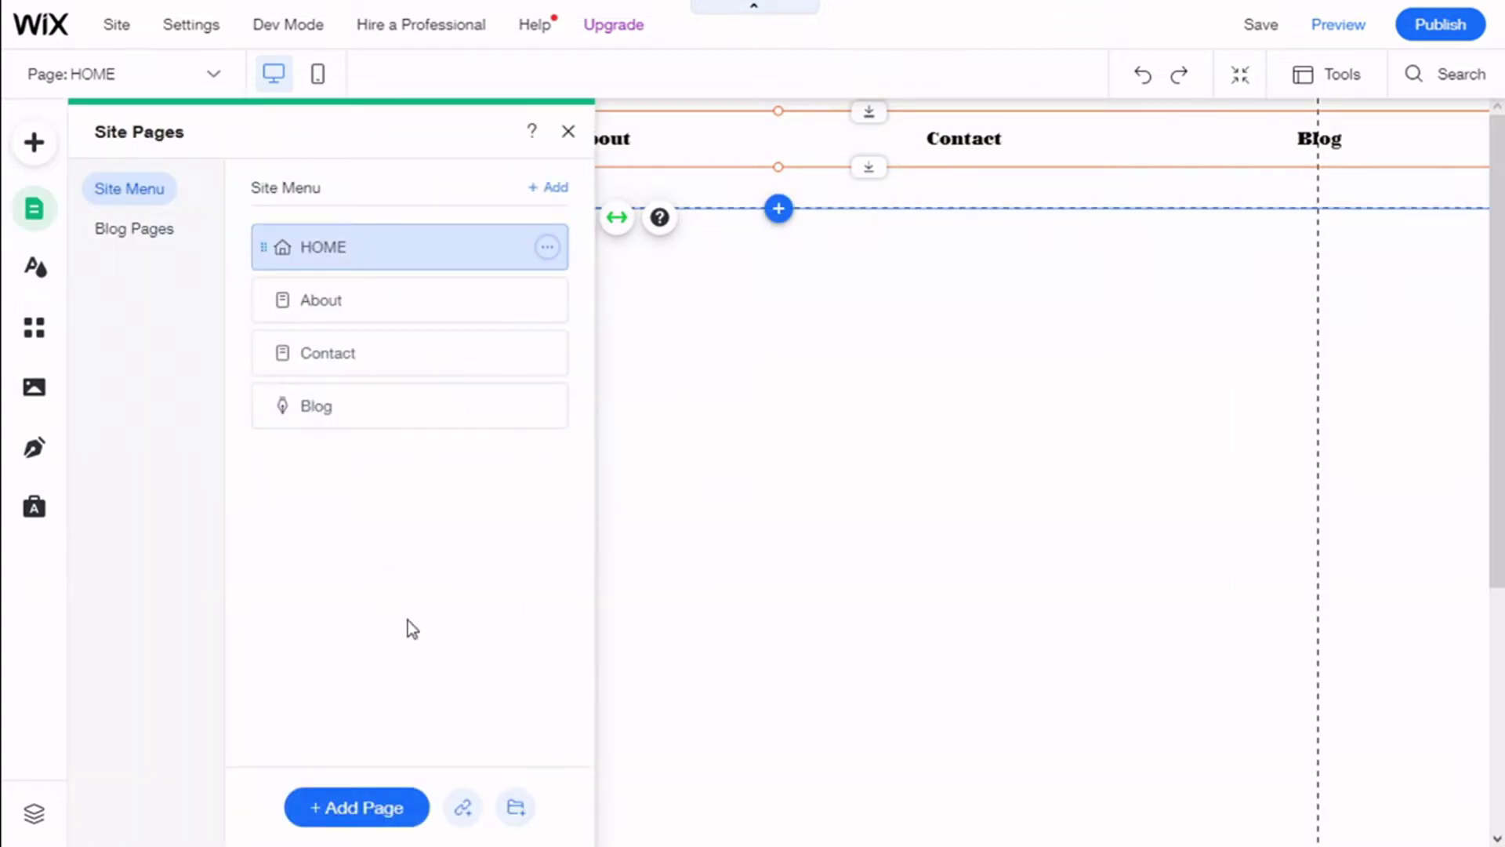
{"action": "left_click", "coordinate": [464, 812]}
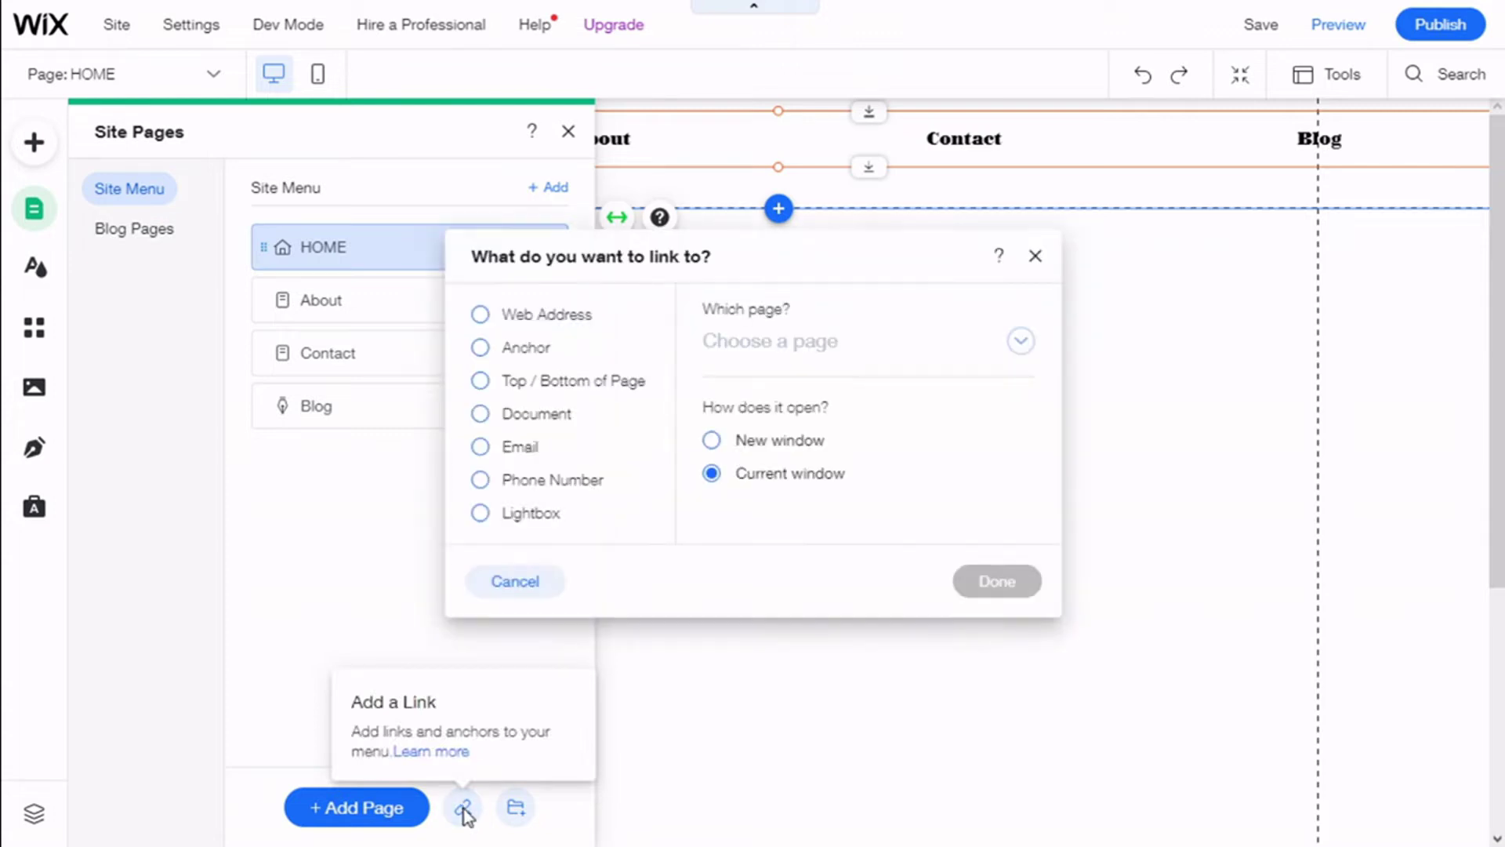
{"action": "left_click", "coordinate": [514, 354]}
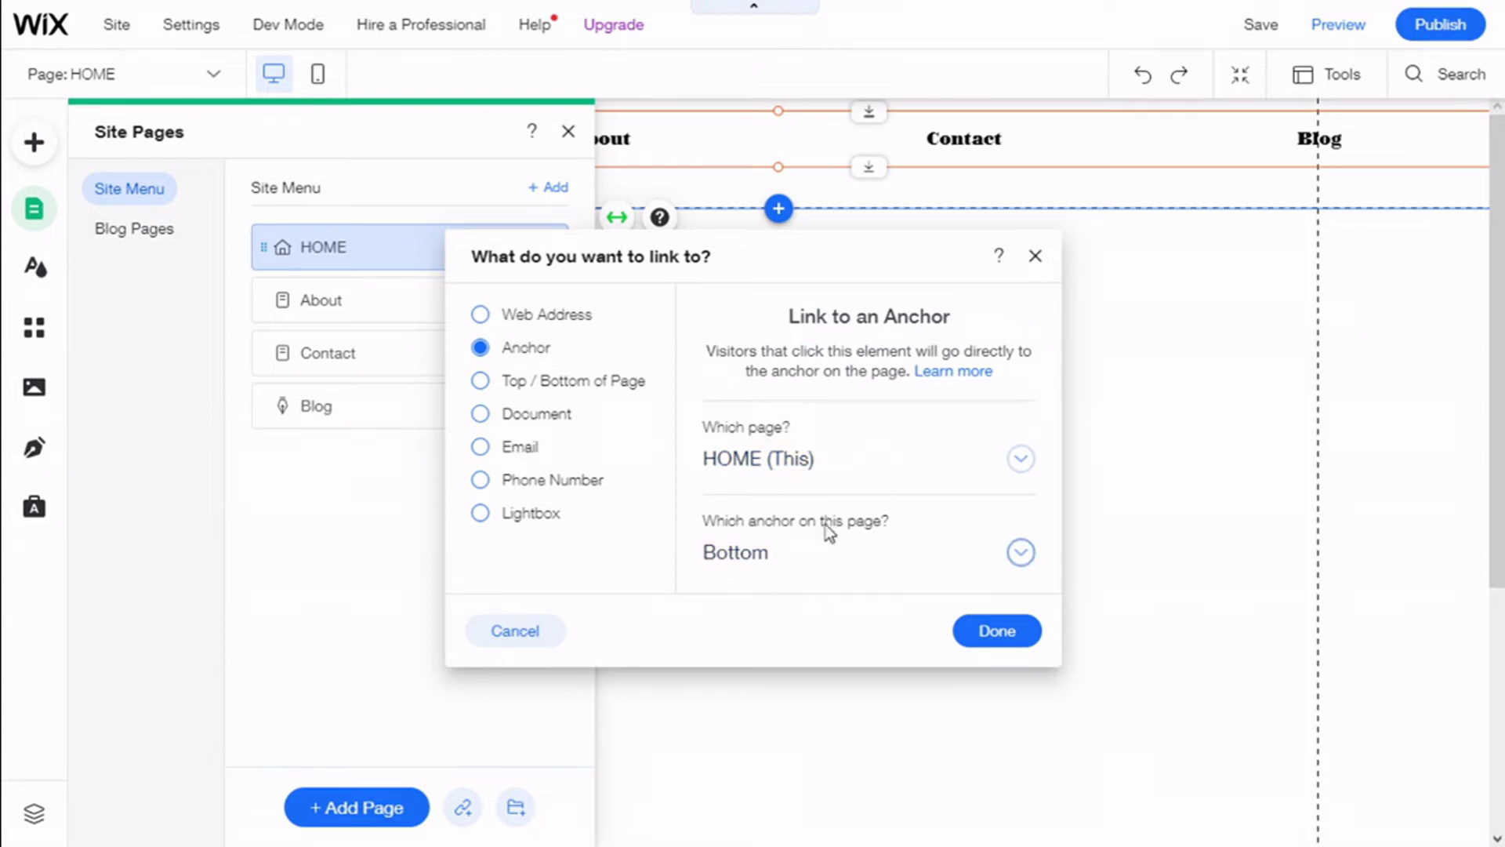
{"action": "left_click", "coordinate": [736, 558]}
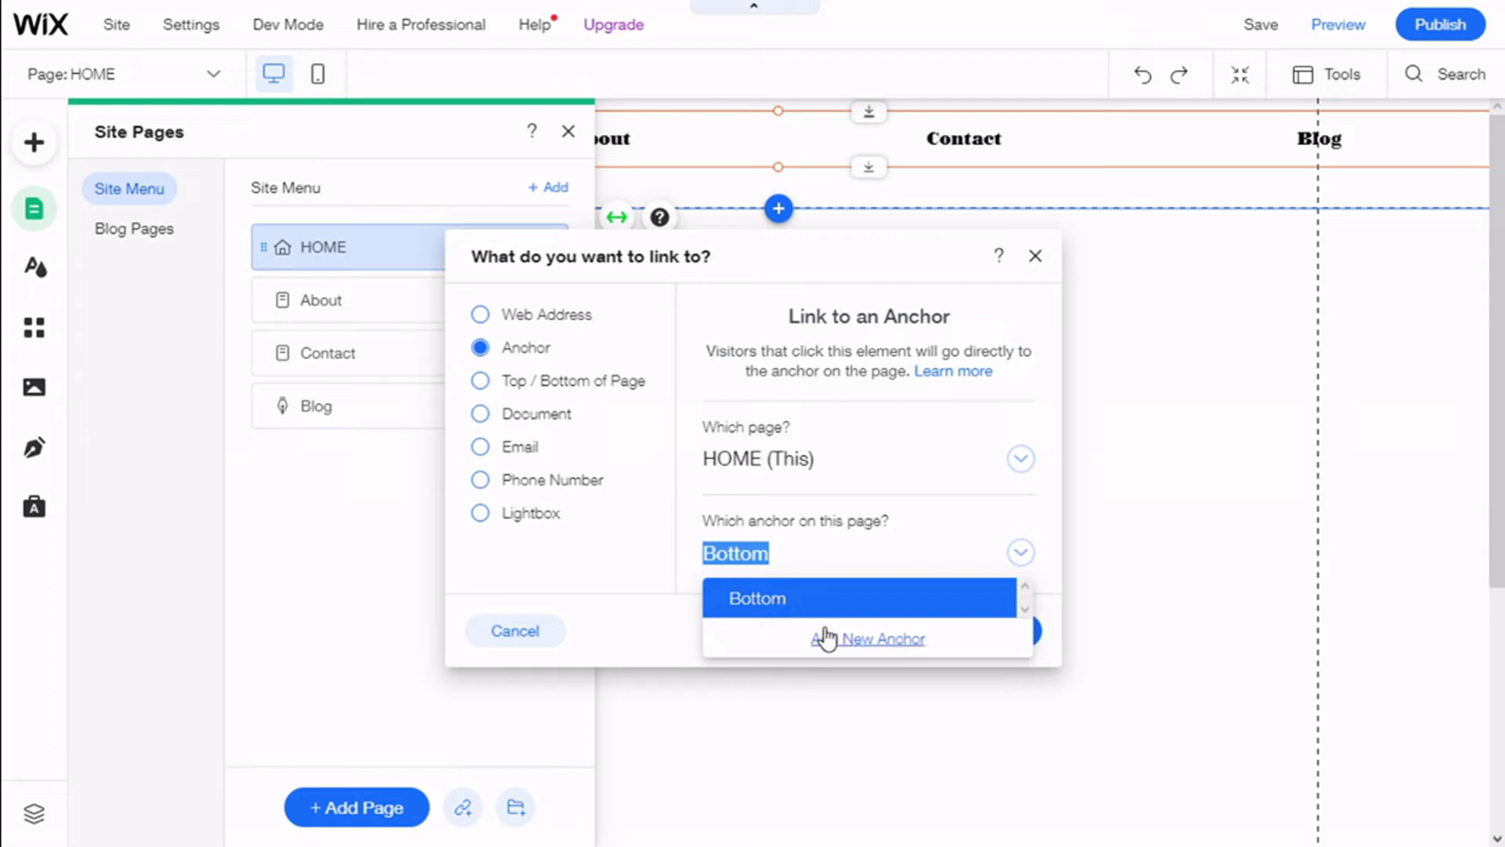
{"action": "left_click", "coordinate": [780, 610]}
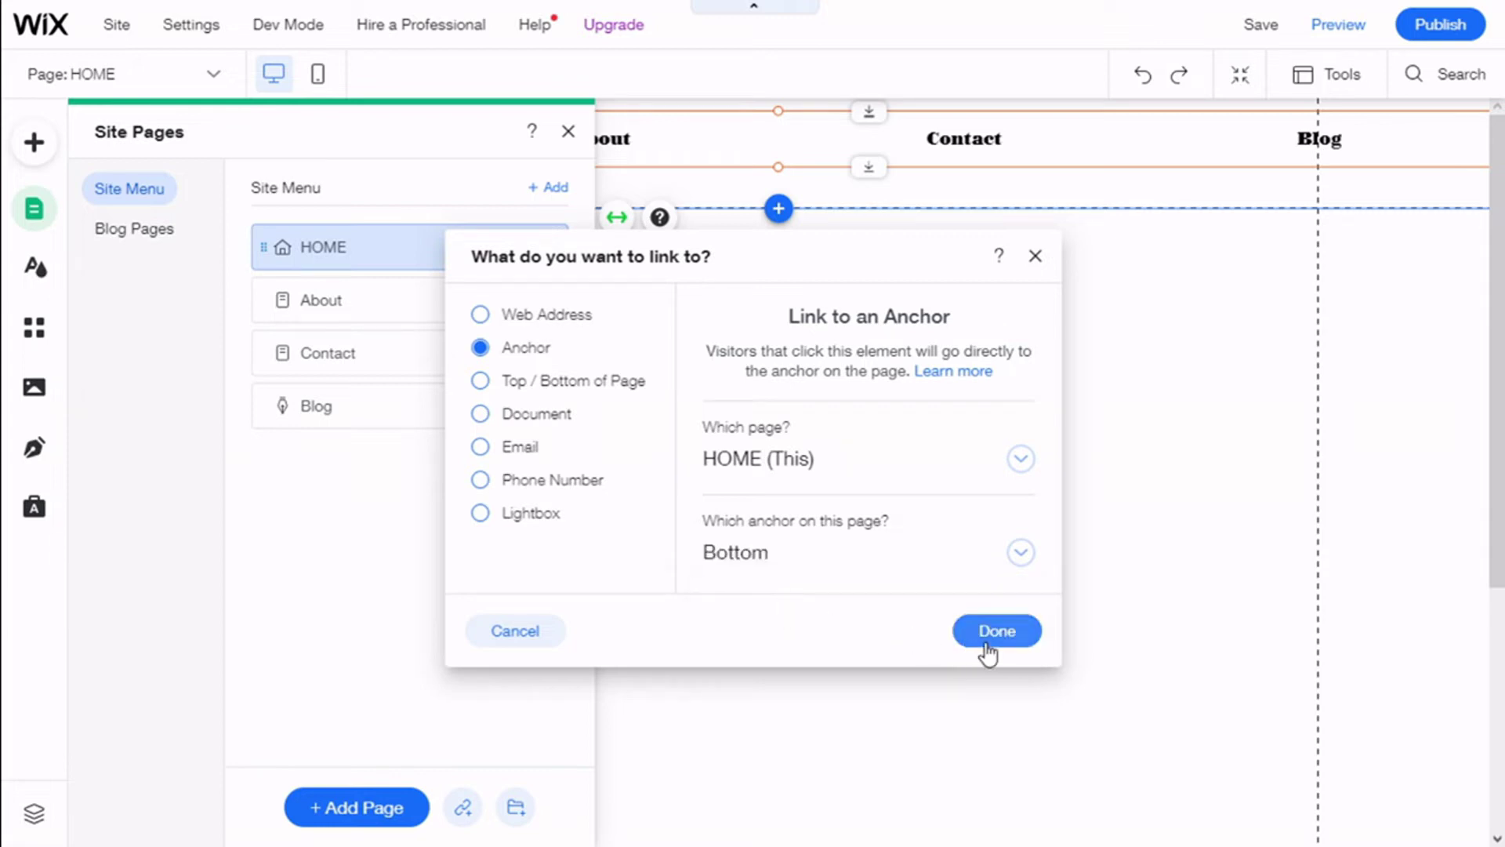
{"action": "left_click", "coordinate": [987, 642]}
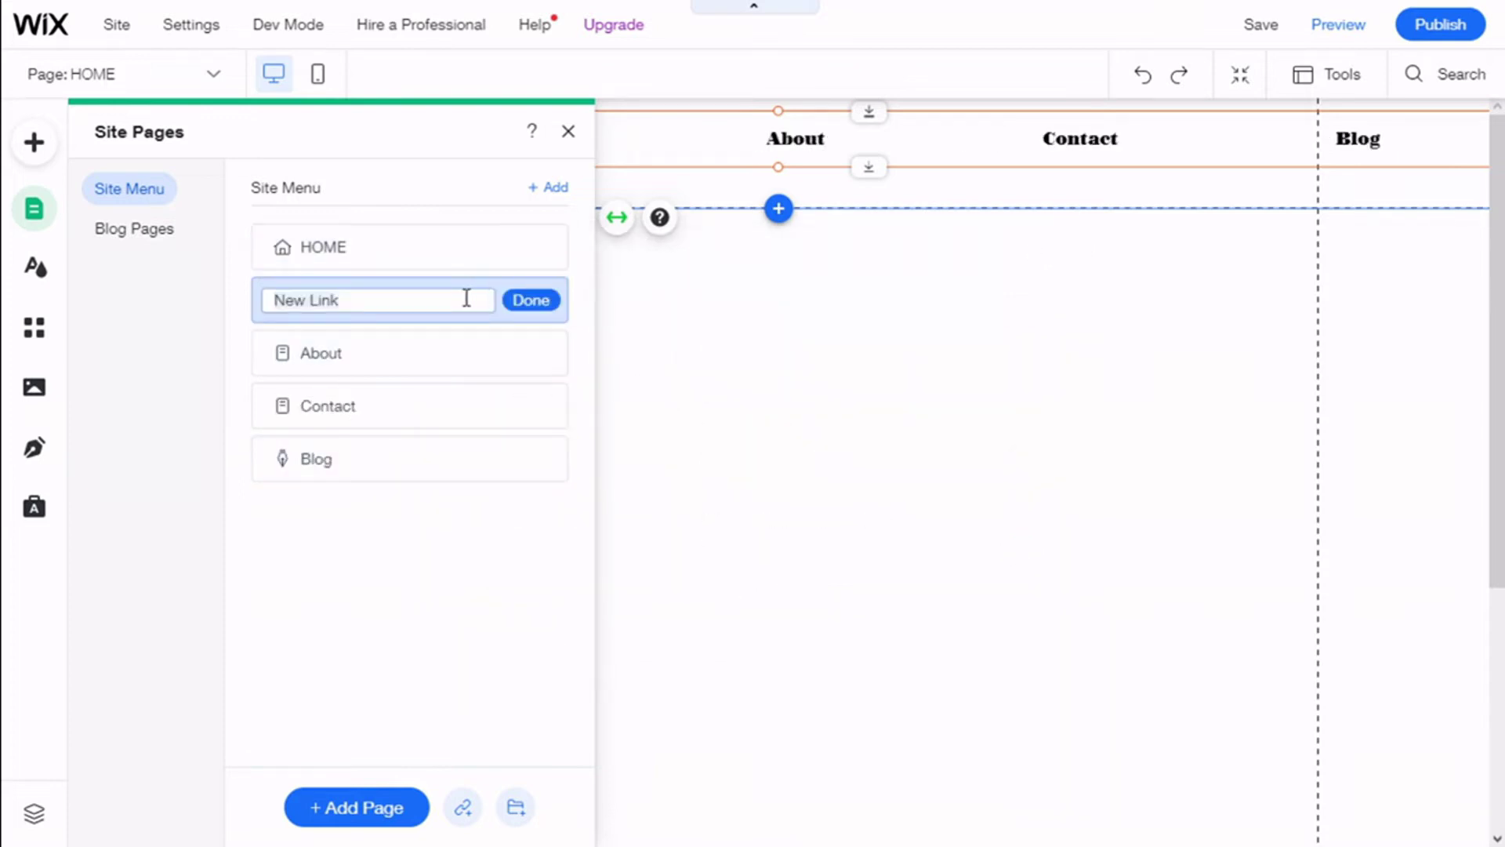
Rename the New Link menu item to 'Bottom' and close the site pages list.
{"action": "type", "text": "Bottom"}
{"action": "left_click", "coordinate": [516, 305]}
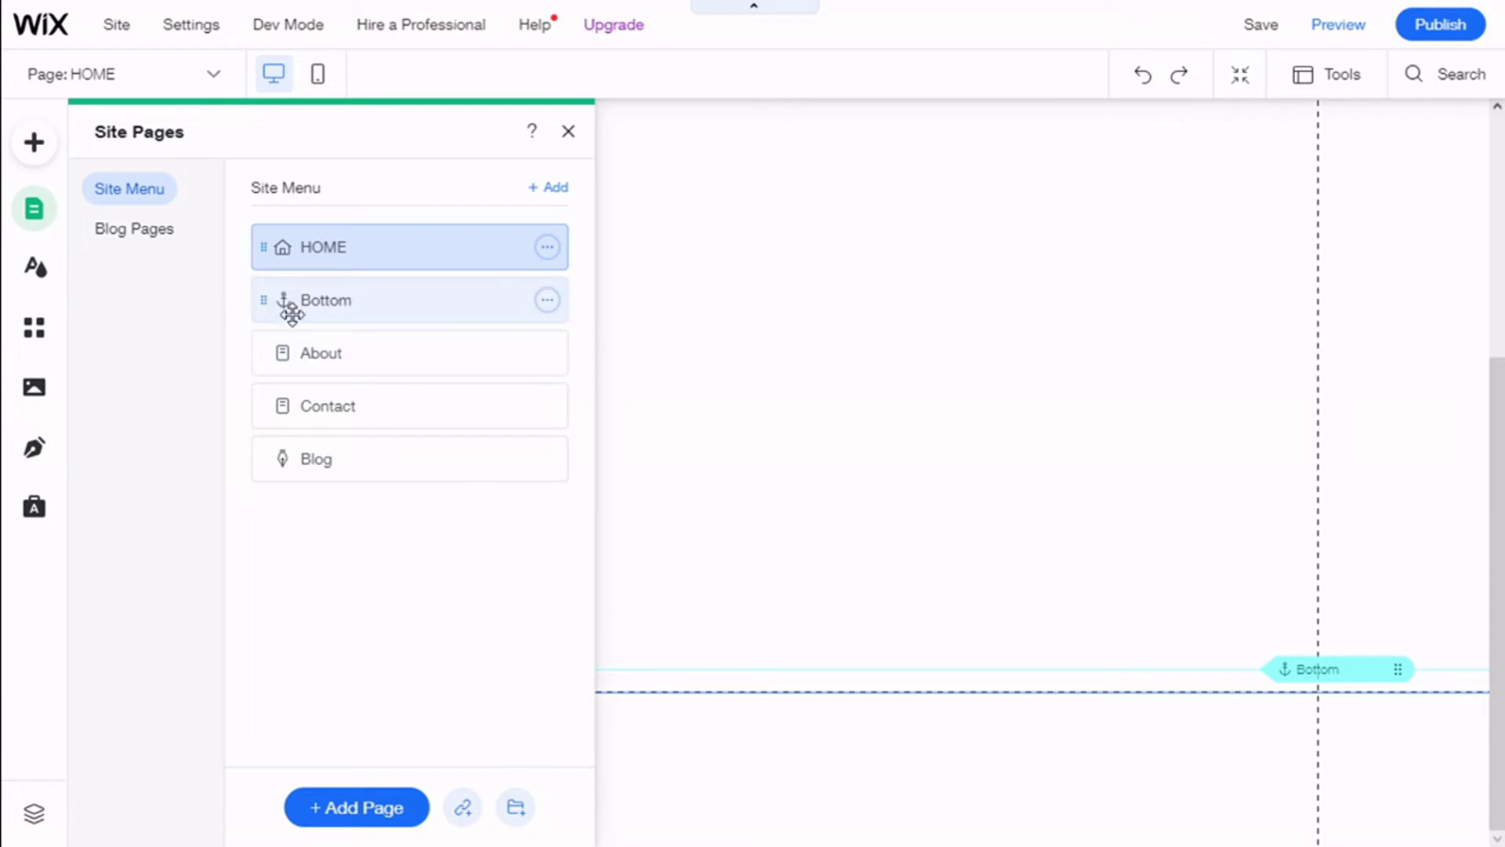
{"action": "left_click", "coordinate": [568, 133]}
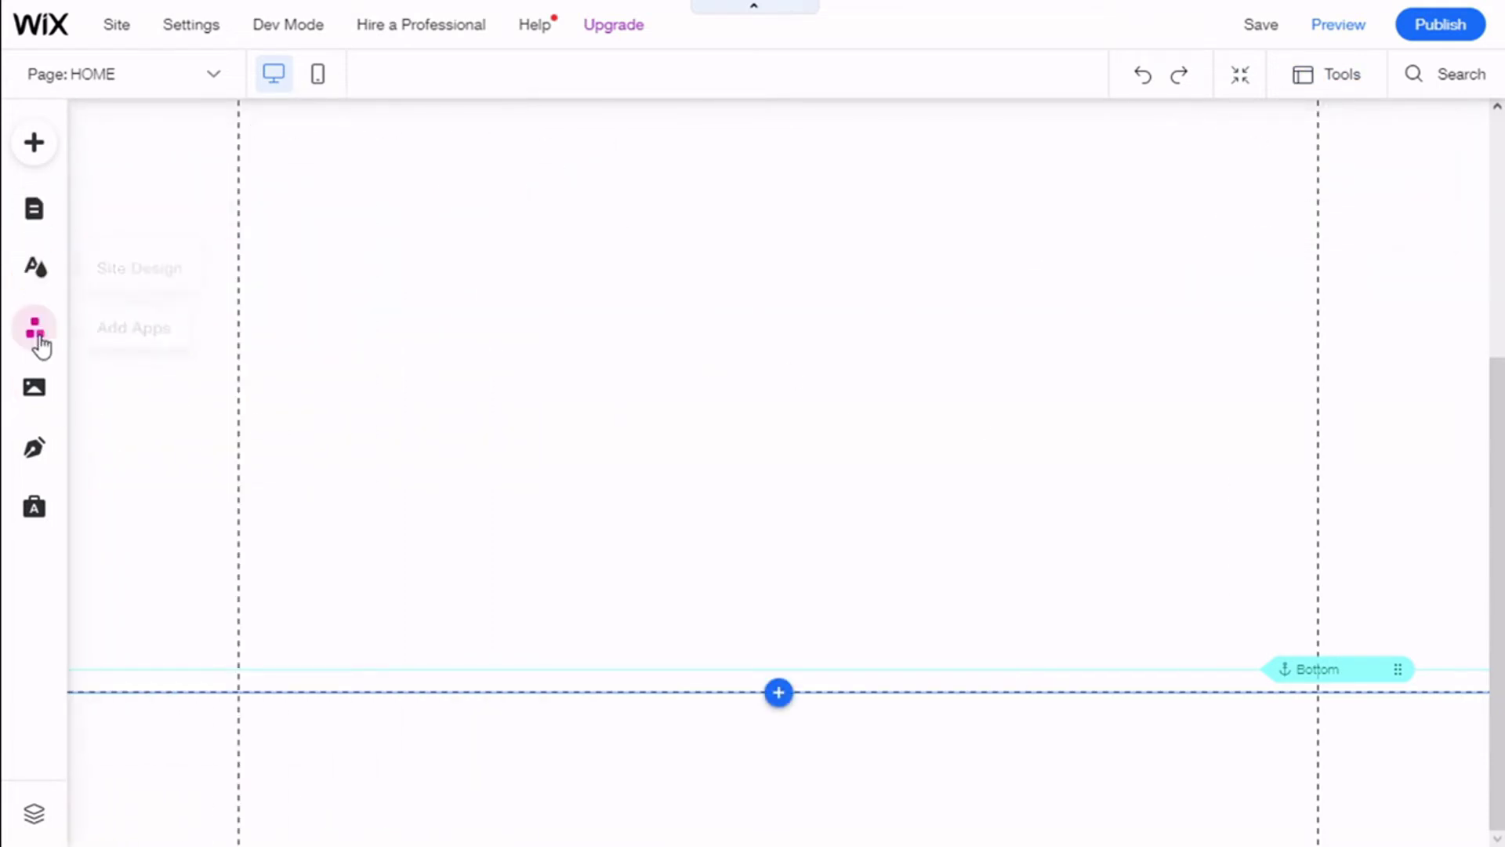
{"action": "left_click", "coordinate": [33, 144]}
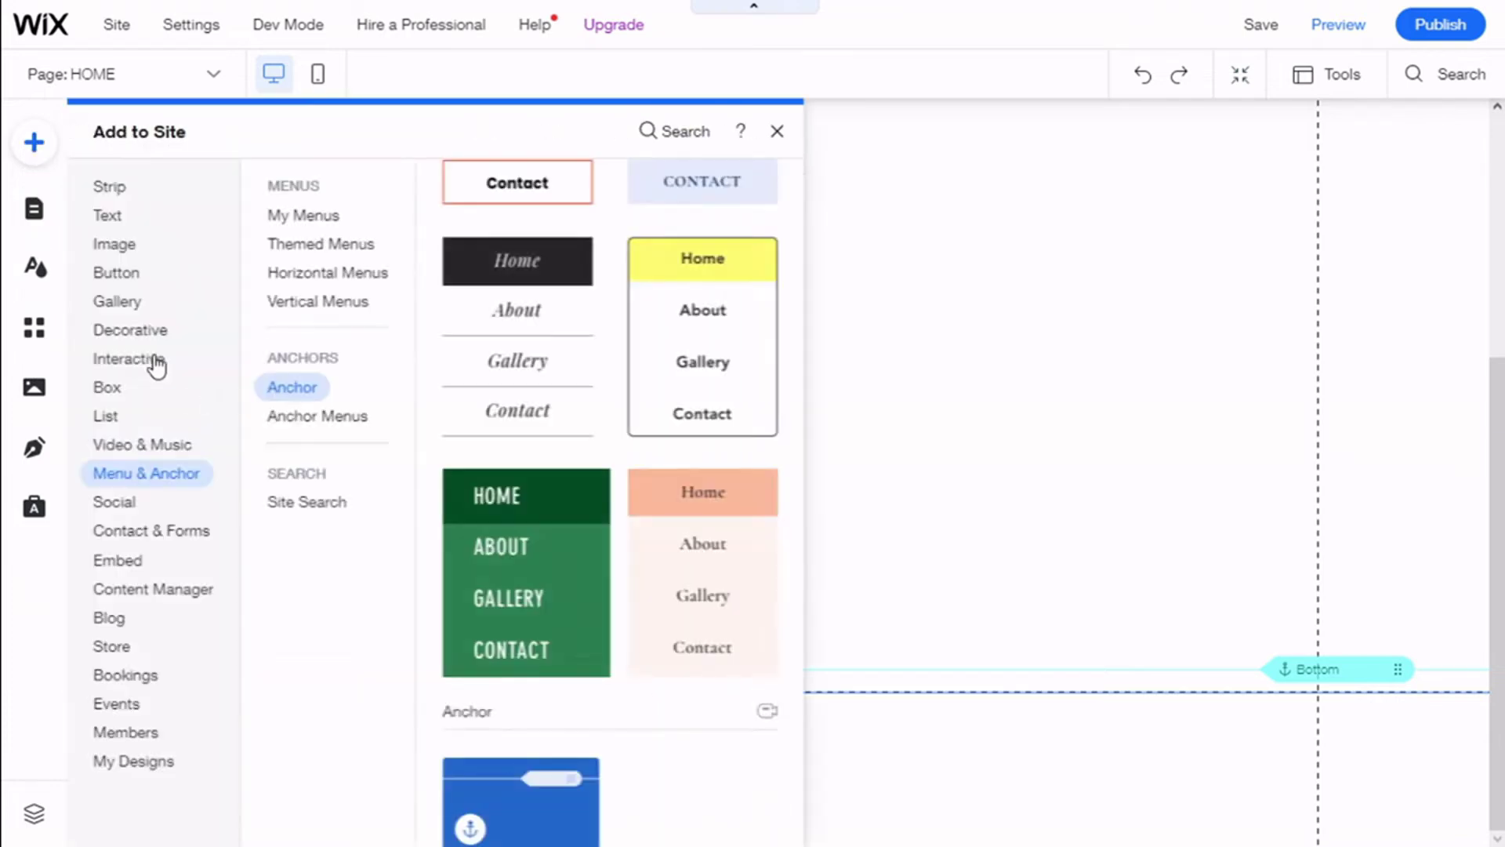
Place a black themed button beside the Bottom anchor, then preview the site.
{"action": "left_click", "coordinate": [118, 272]}
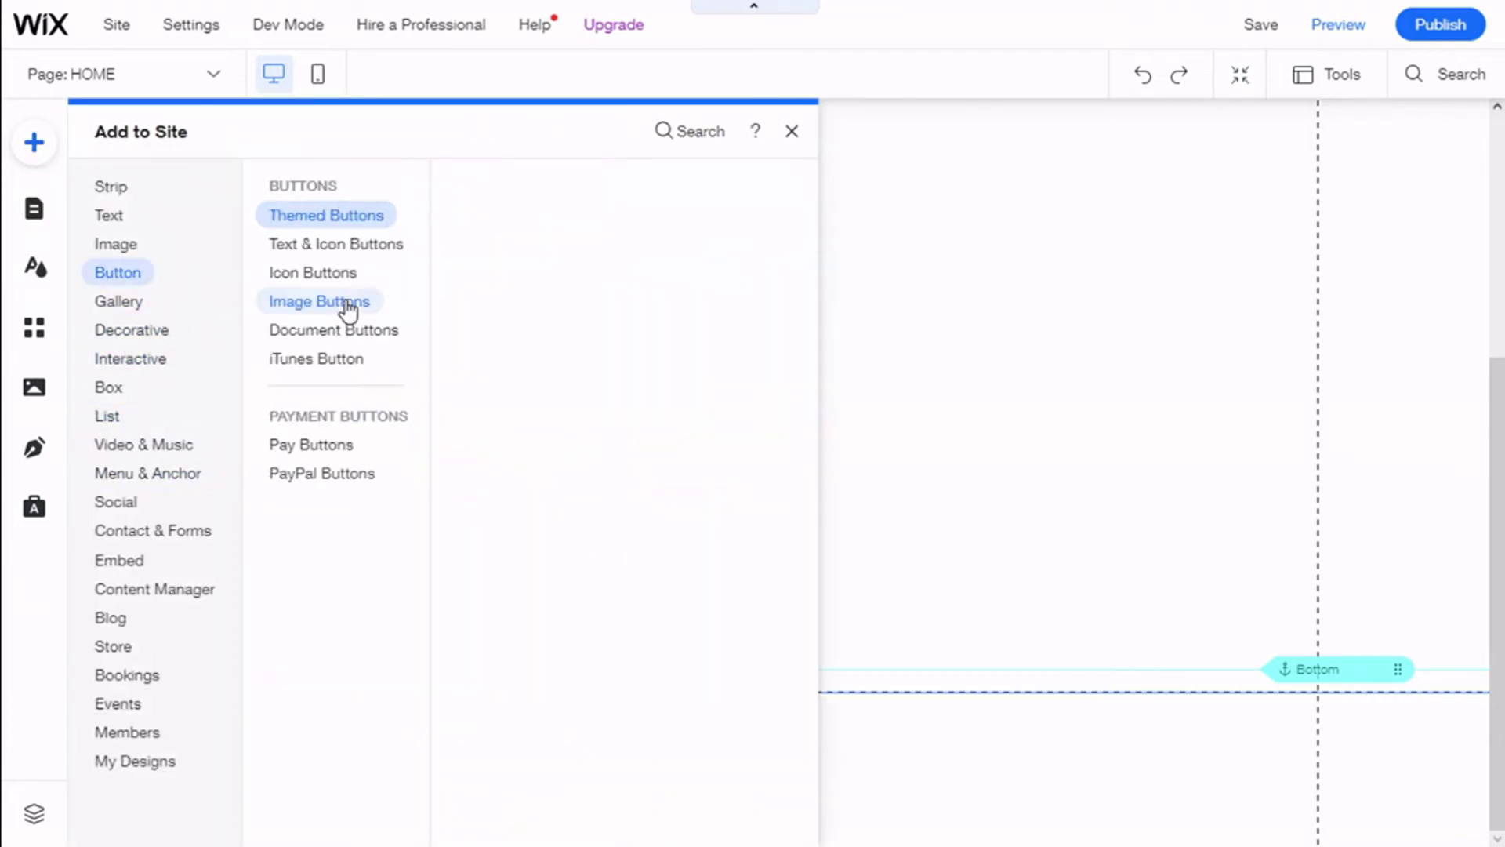
{"action": "left_click", "coordinate": [348, 306]}
{"action": "scroll", "coordinate": [492, 357], "scroll_direction": "up", "scroll_amount": 4}
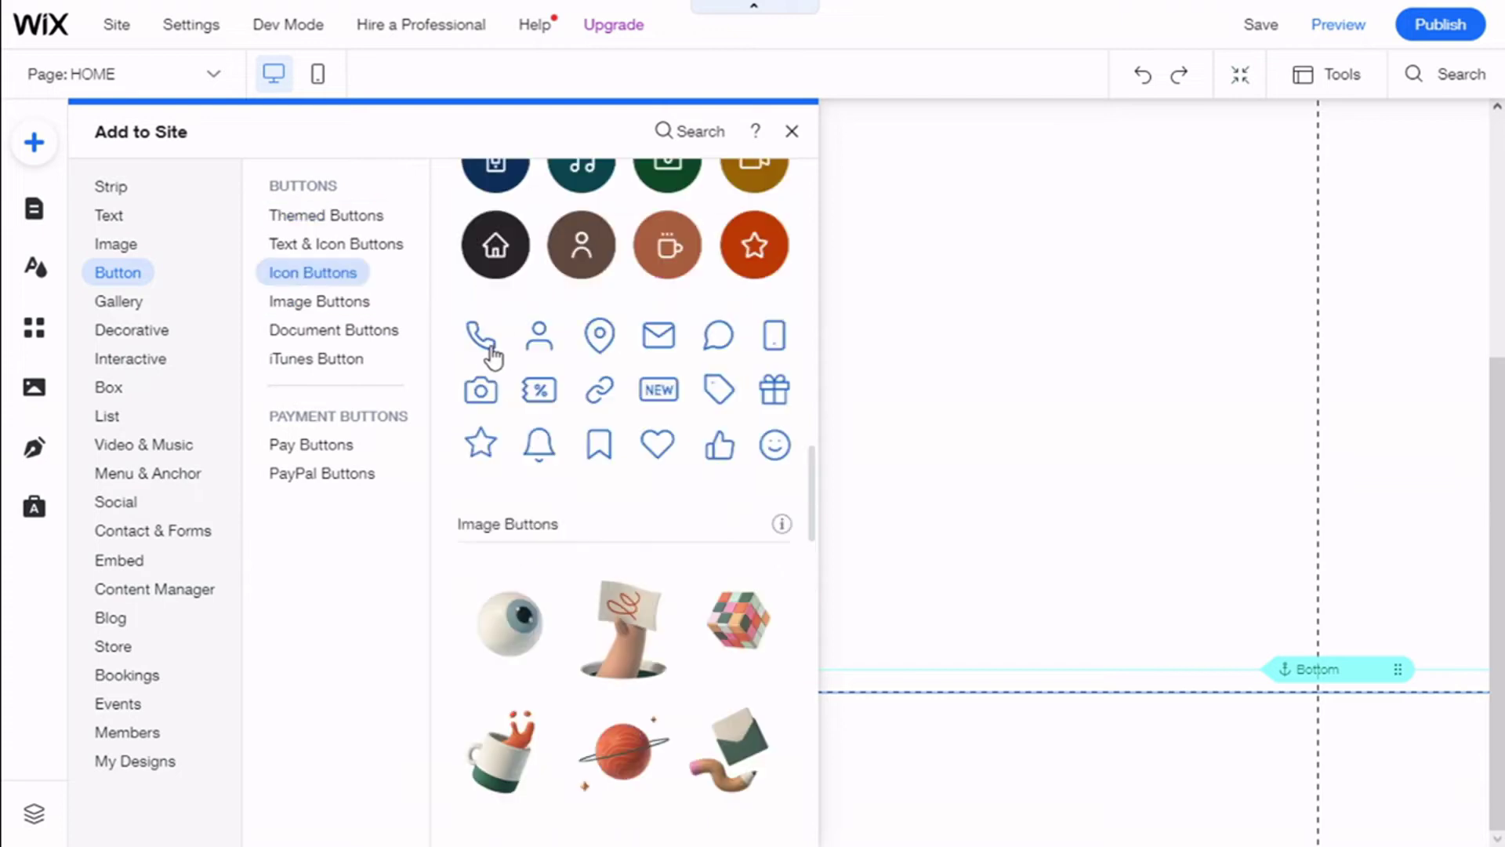
{"action": "left_click", "coordinate": [328, 214]}
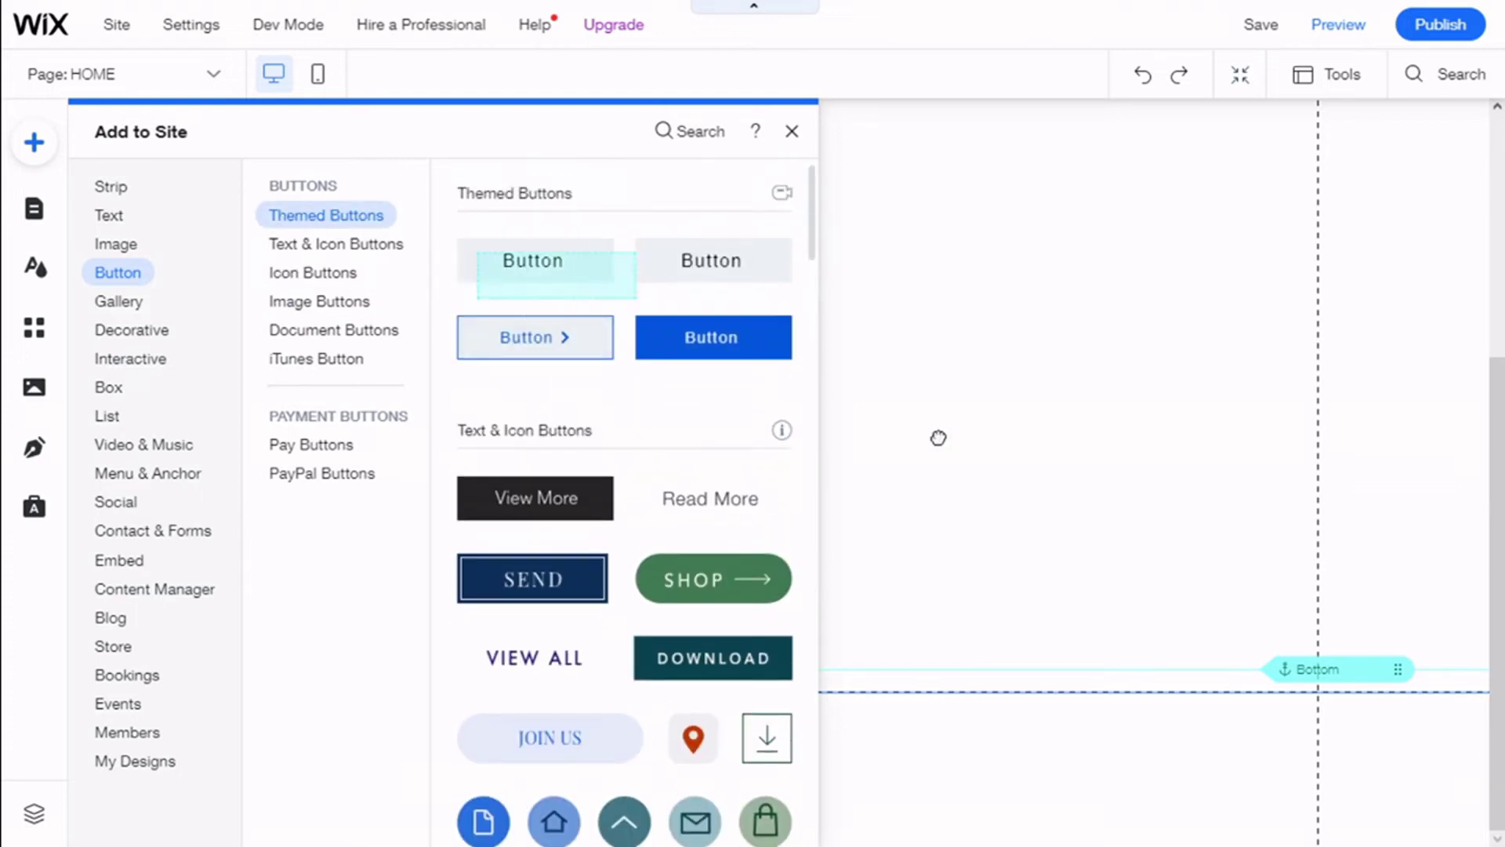
{"action": "left_click_drag", "start_coordinate": [938, 437], "coordinate": [757, 672]}
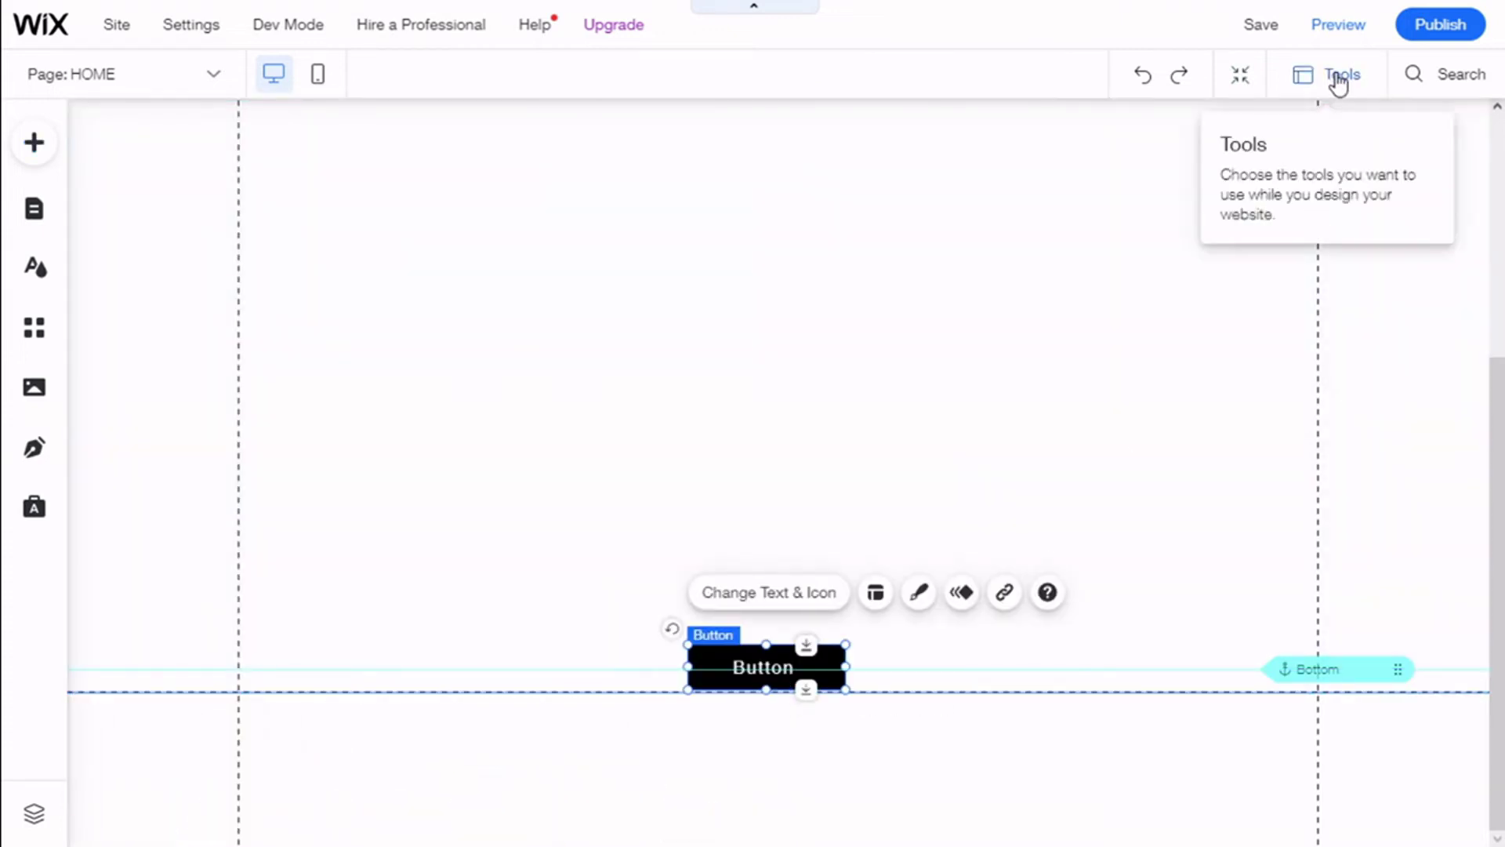
{"action": "left_click", "coordinate": [1325, 25]}
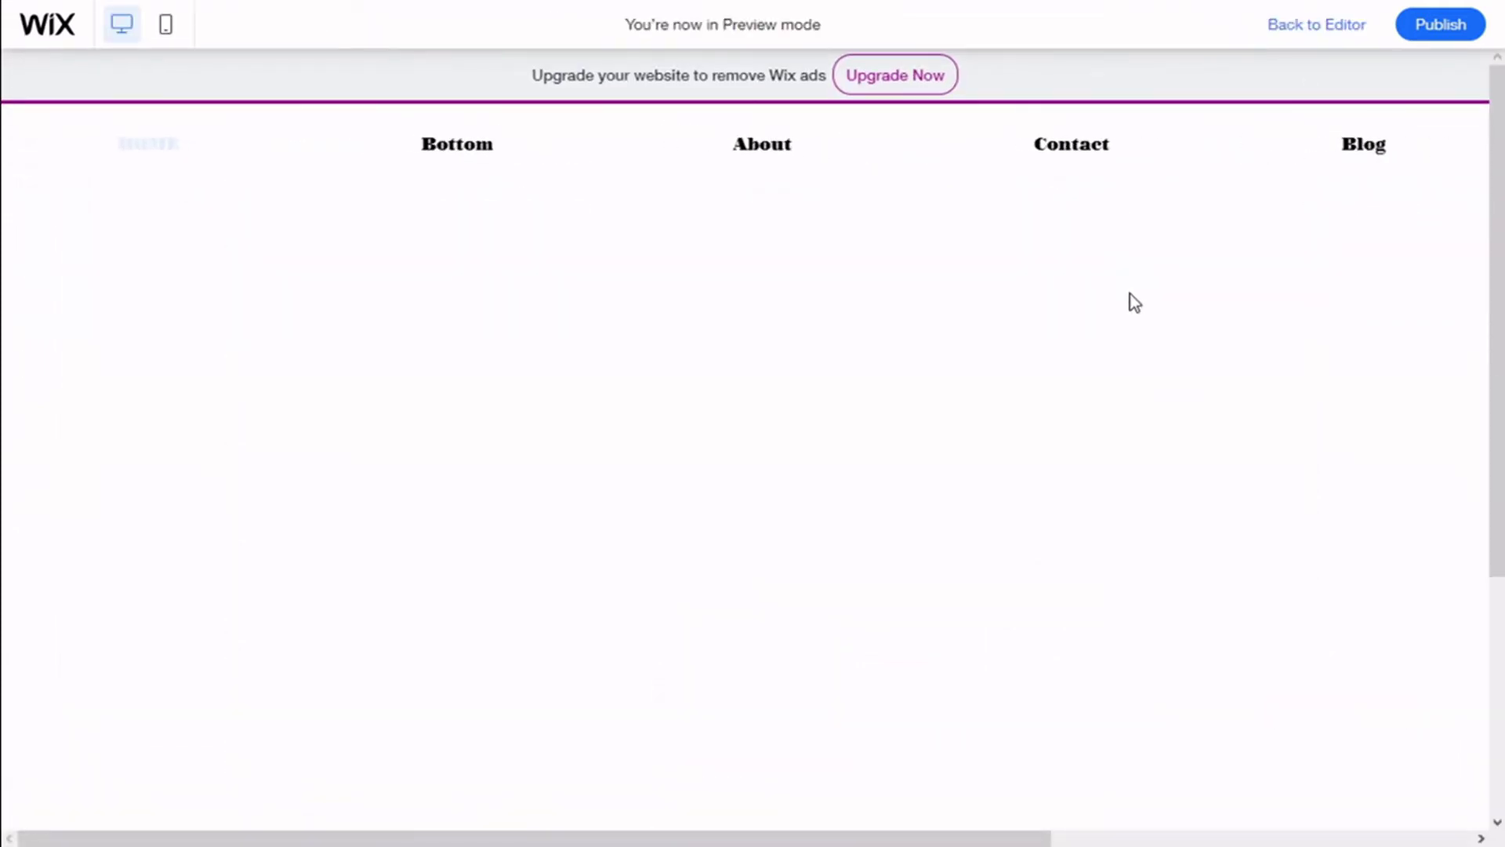
{"action": "left_click", "coordinate": [453, 151]}
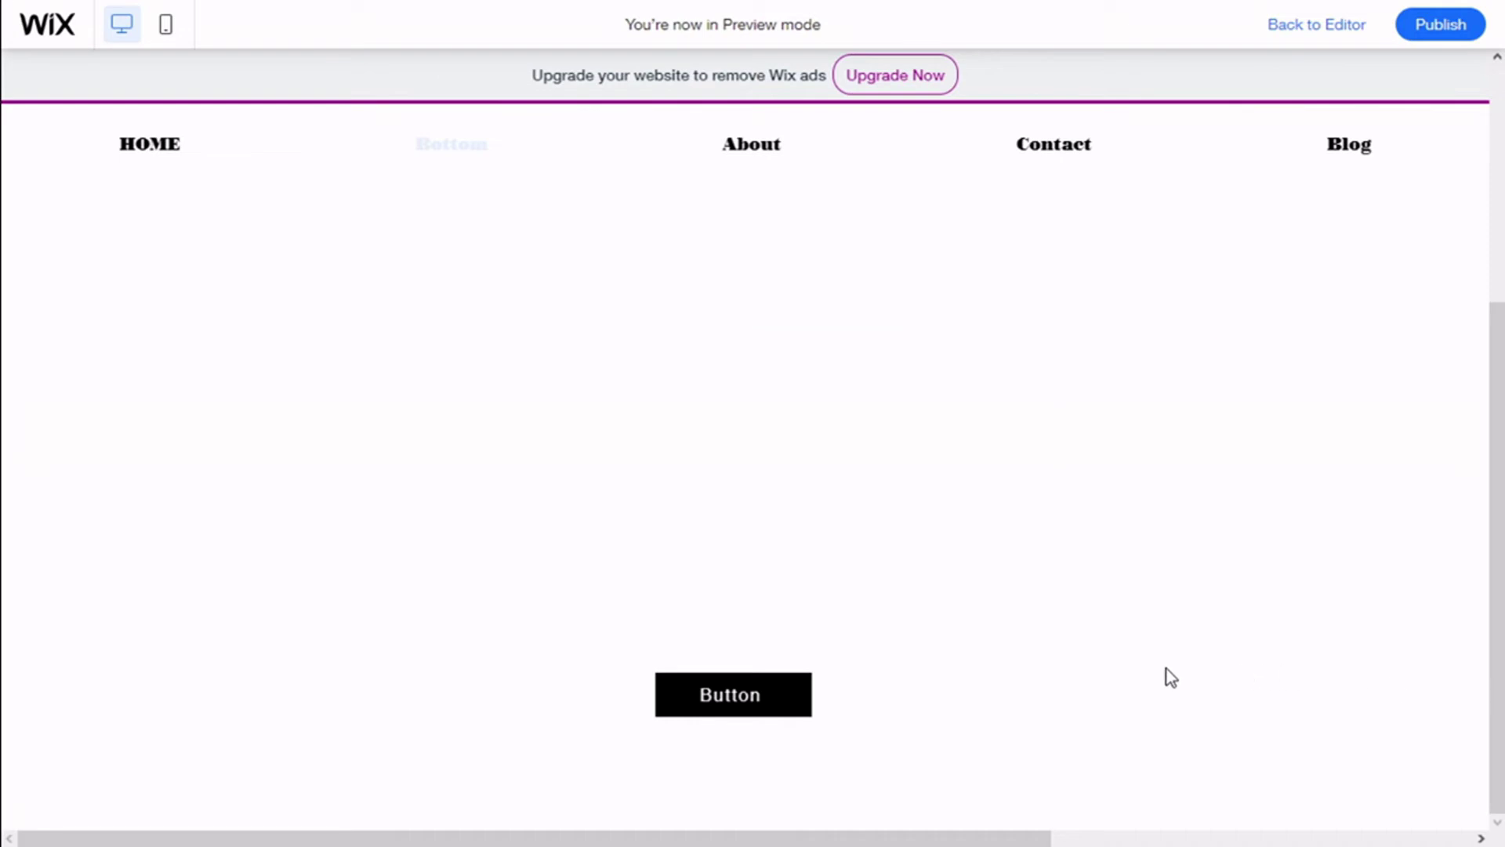
{"action": "left_click", "coordinate": [787, 706]}
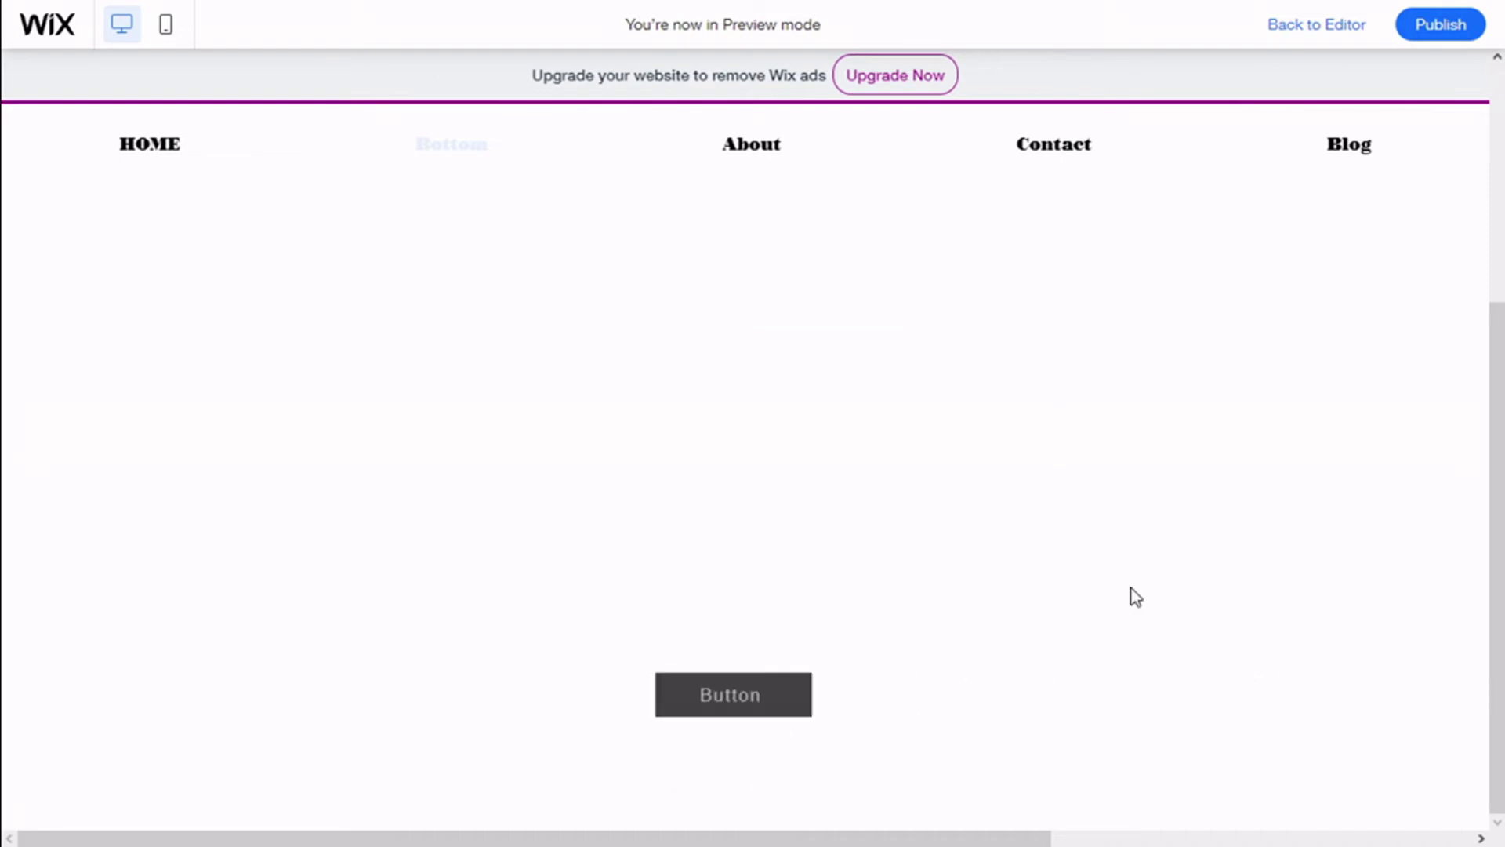
{"action": "left_click", "coordinate": [454, 147]}
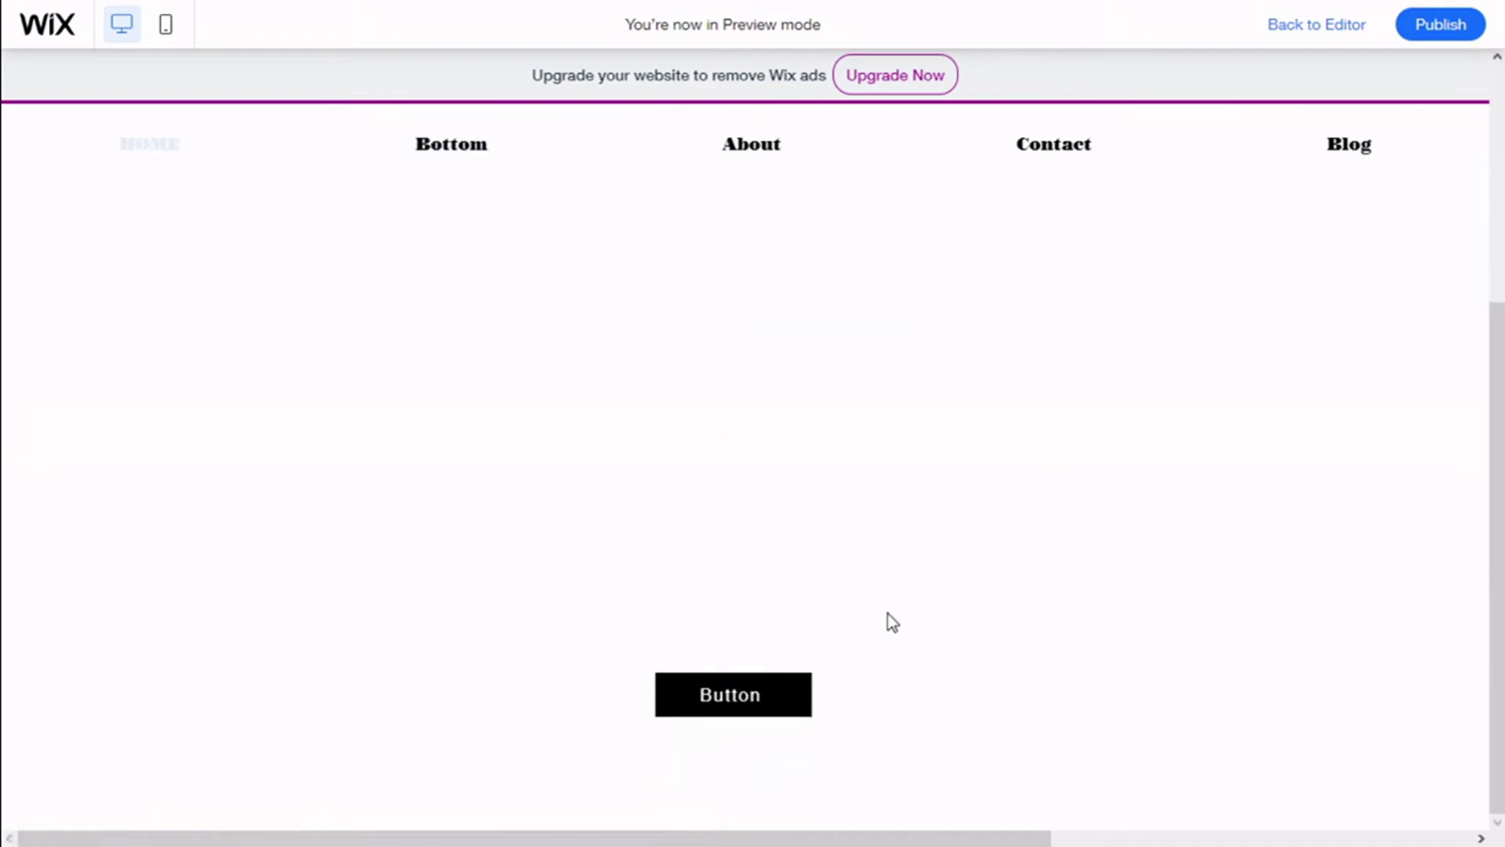
{"action": "left_click", "coordinate": [1291, 33]}
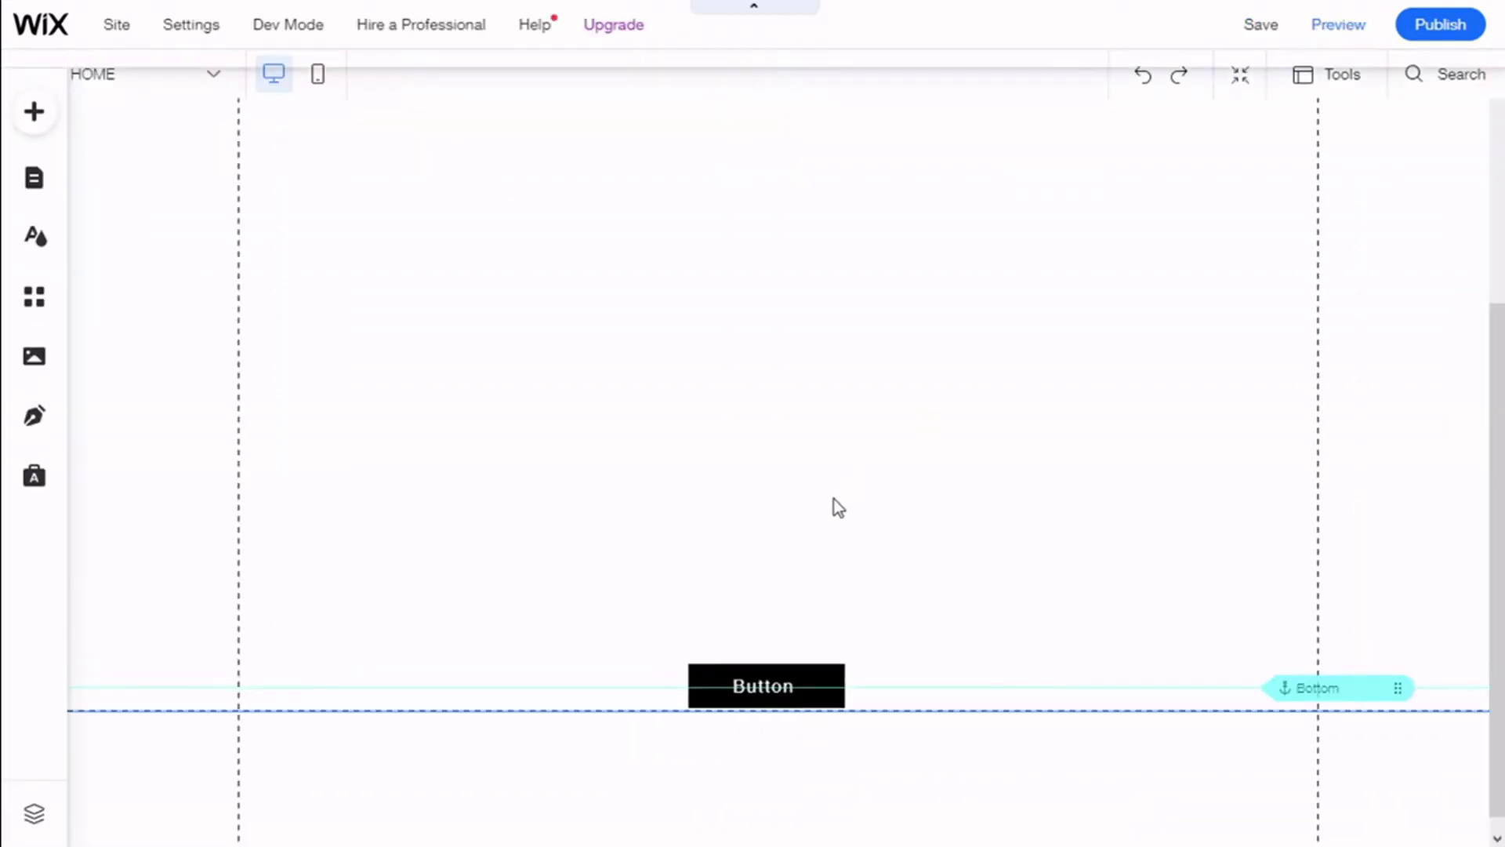
{"action": "left_click", "coordinate": [793, 715]}
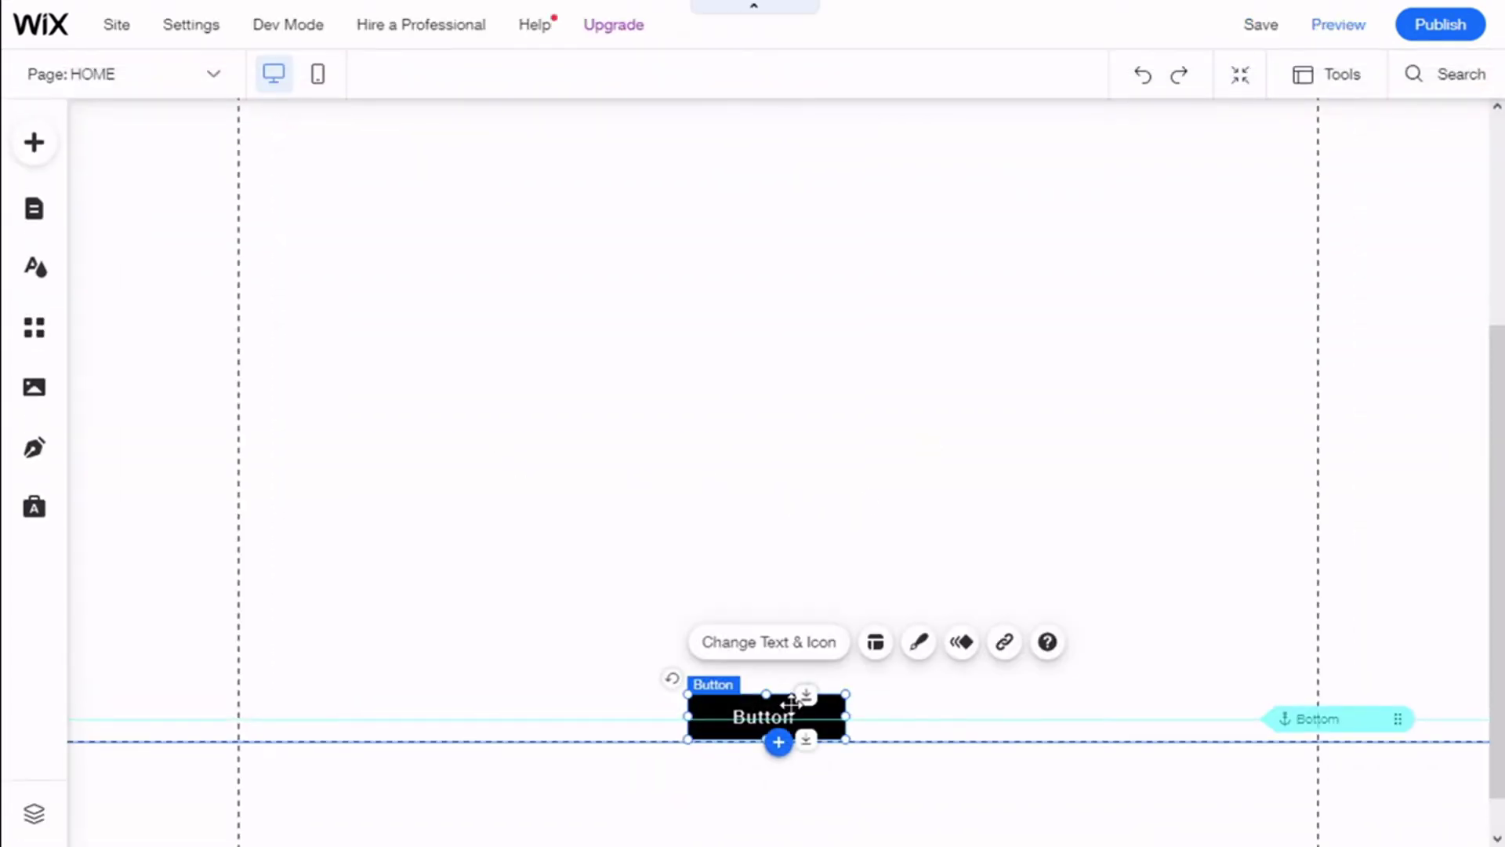
{"action": "right_click", "coordinate": [792, 713]}
Delete the black button and place the Anchor 01 anchor menu on the page's right side.
{"action": "left_click", "coordinate": [875, 543]}
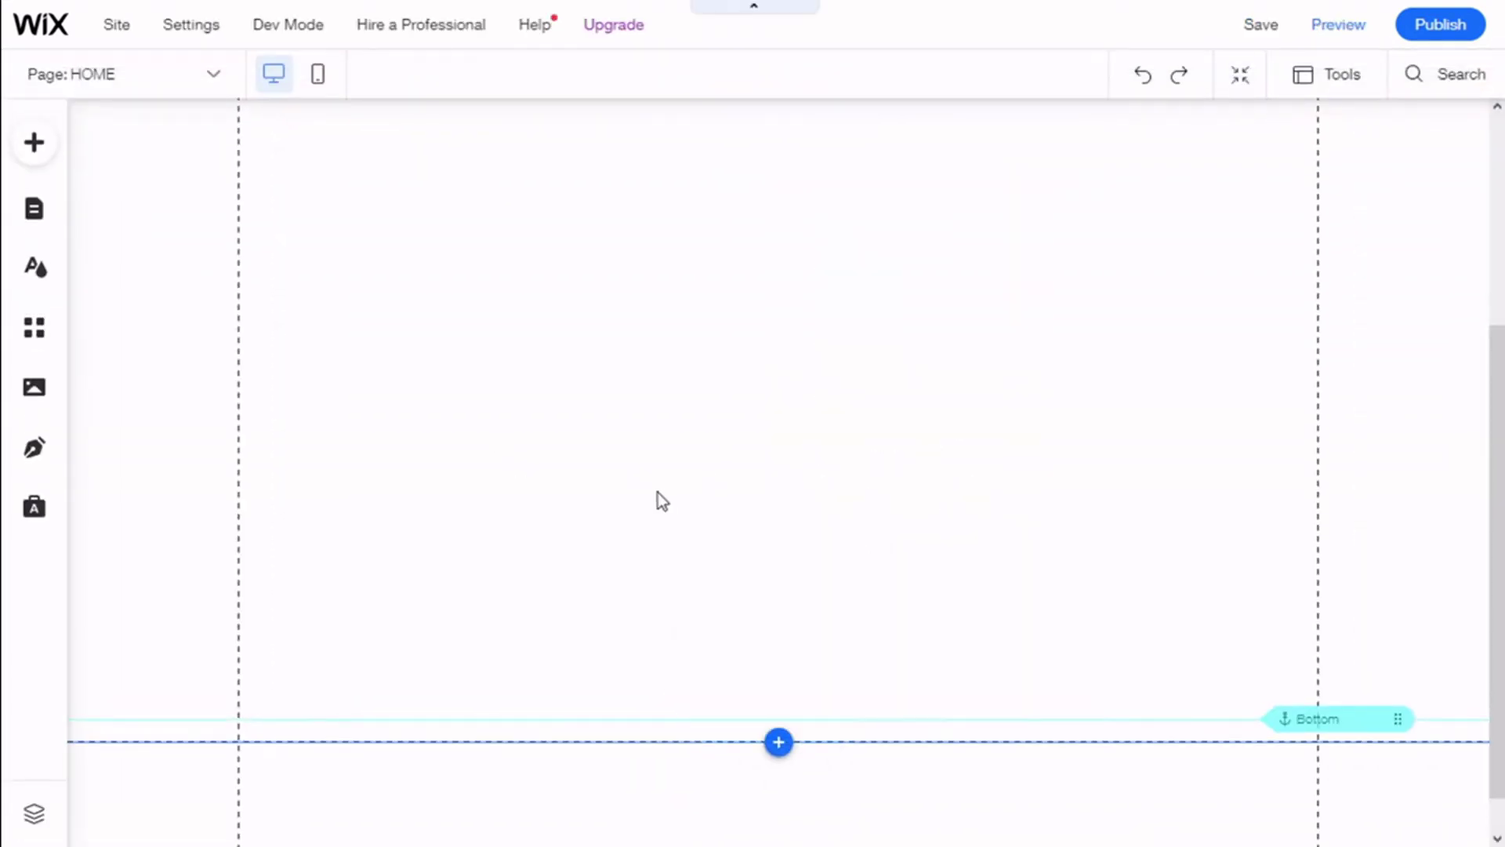
{"action": "left_click", "coordinate": [35, 149]}
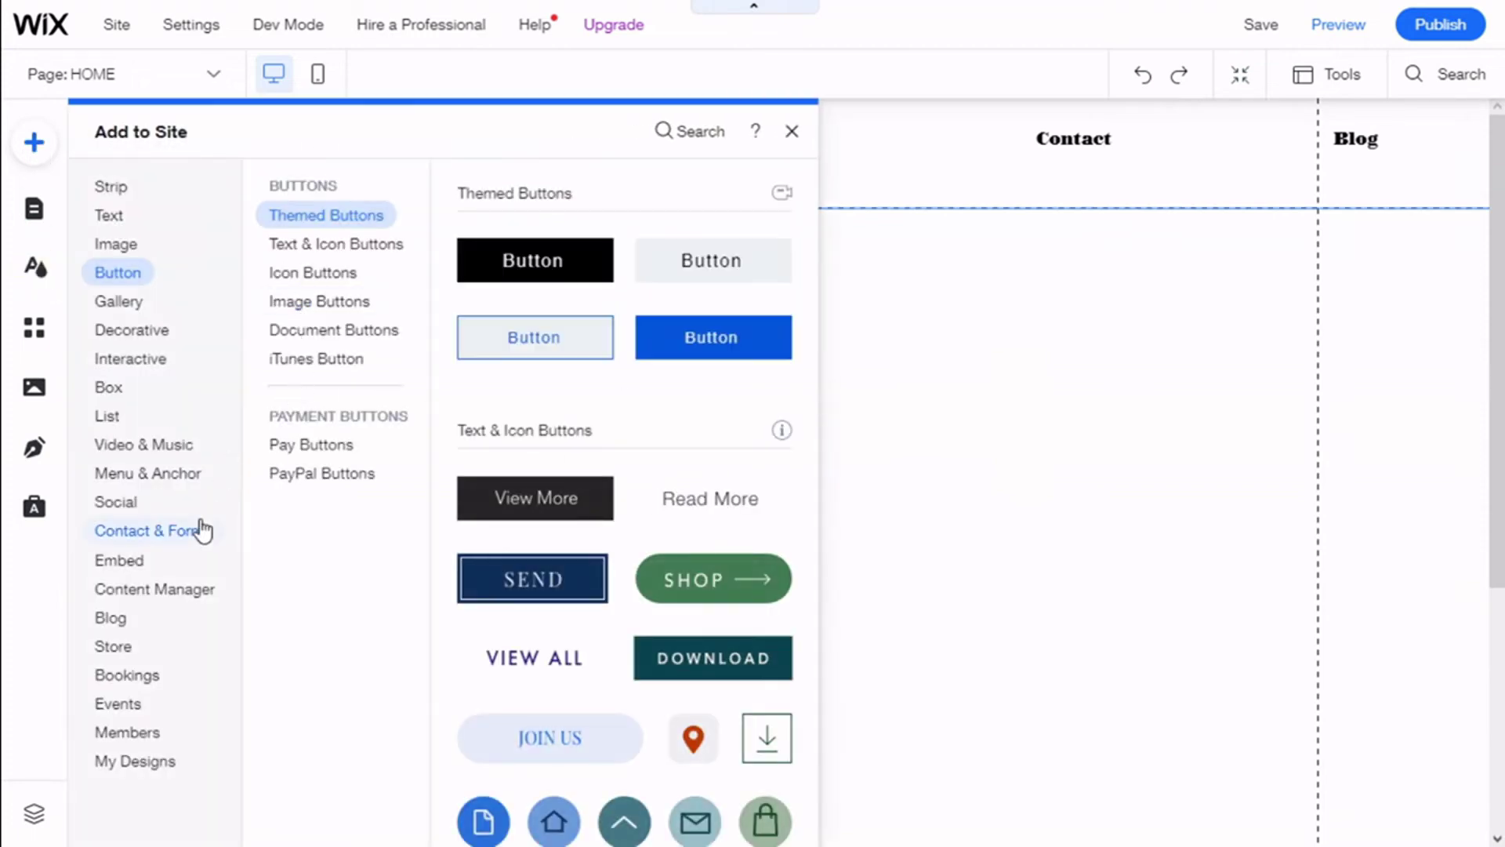
{"action": "mouse_move", "coordinate": [178, 475]}
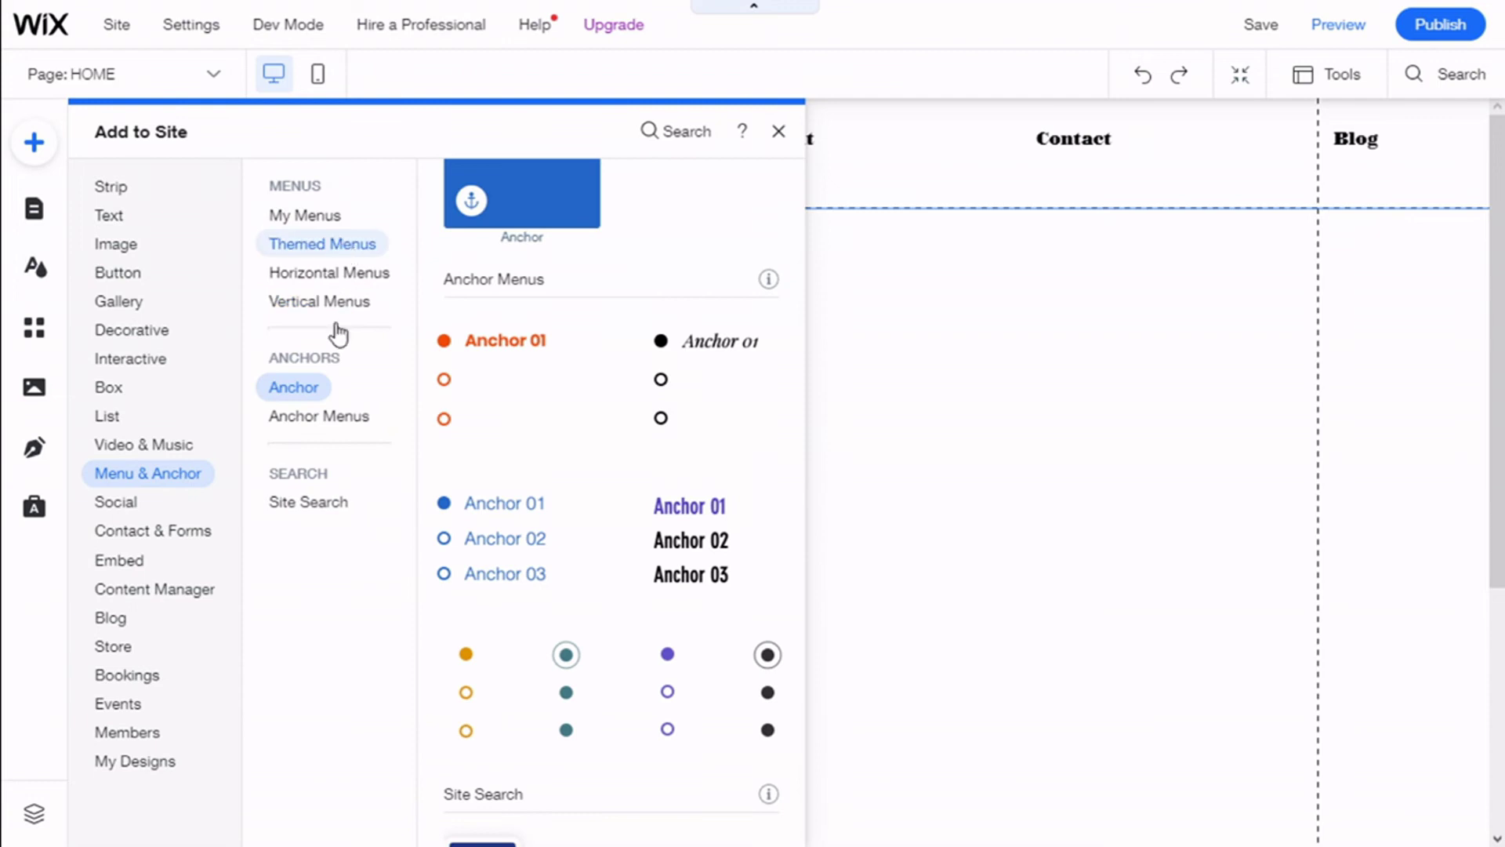
{"action": "left_click", "coordinate": [324, 418]}
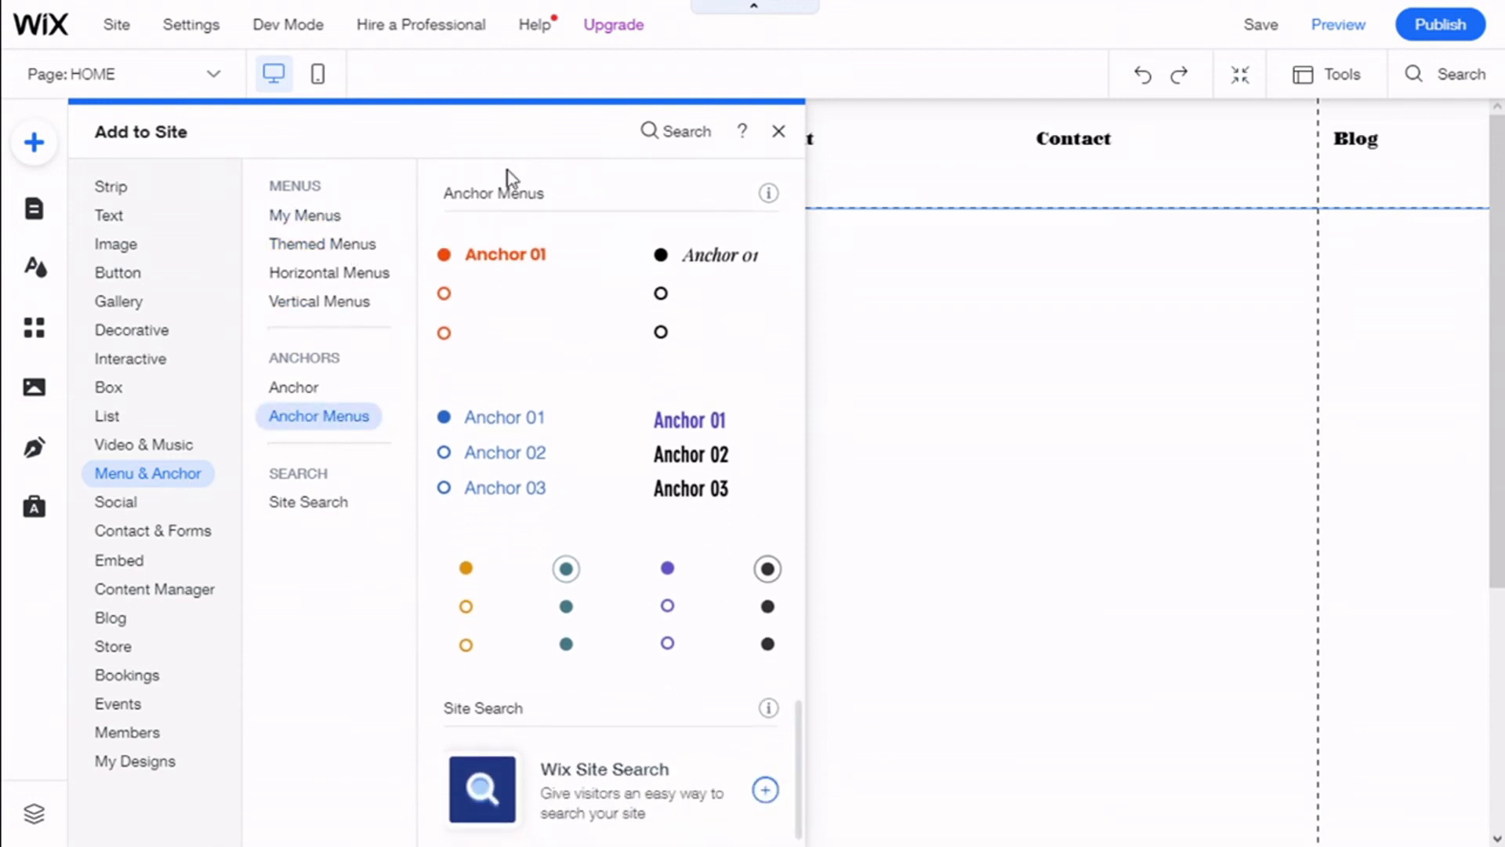
{"action": "left_click_drag", "start_coordinate": [474, 263], "coordinate": [715, 375]}
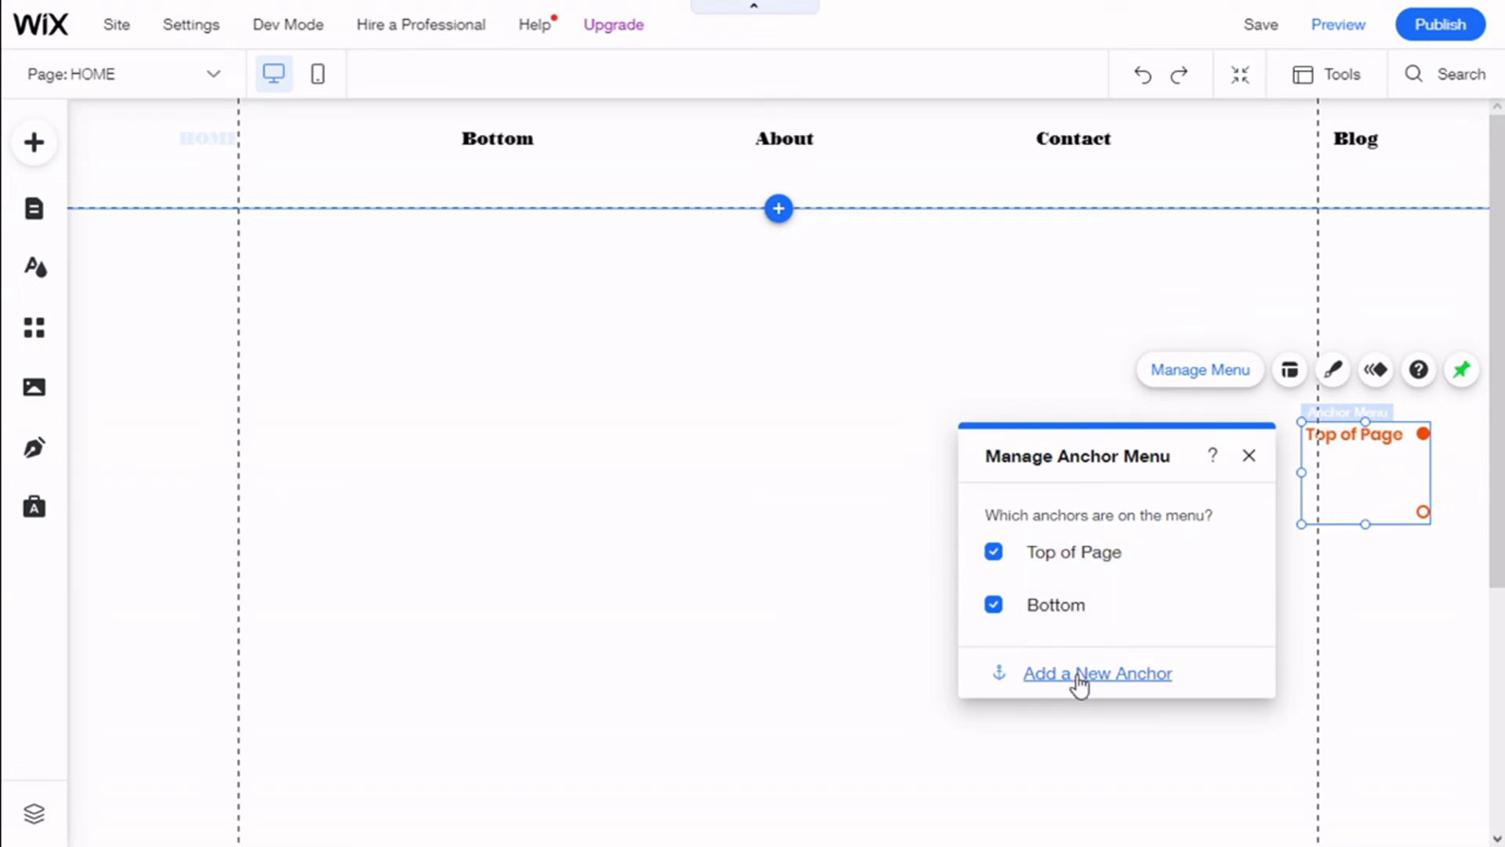
Try left, centred and right text alignment on the anchor menu, keeping right, and review its design.
{"action": "left_click", "coordinate": [1247, 458]}
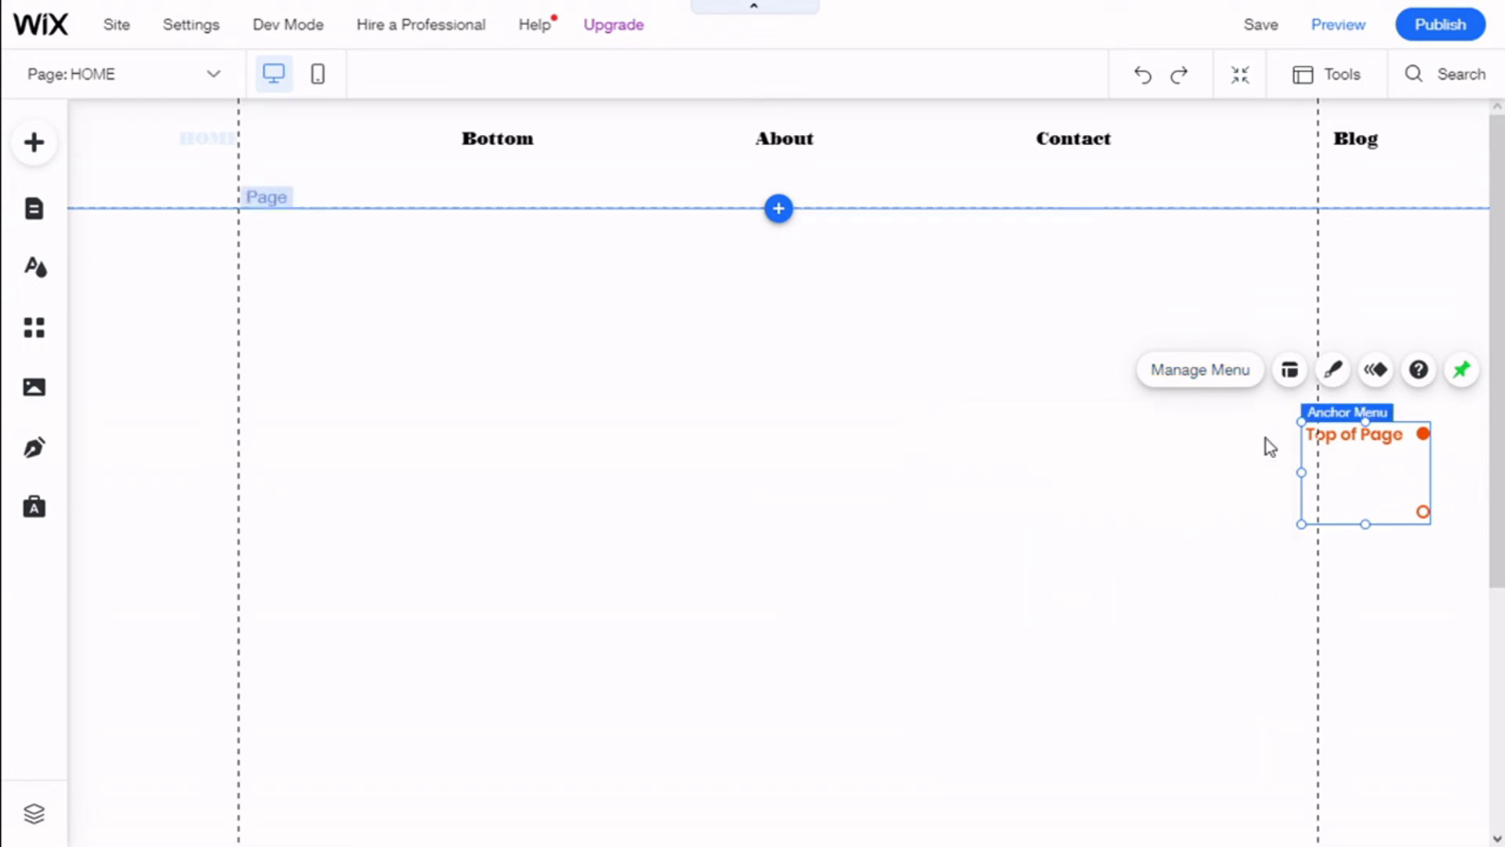
{"action": "left_click", "coordinate": [1291, 373]}
{"action": "left_click", "coordinate": [1019, 580]}
{"action": "left_click", "coordinate": [1062, 578]}
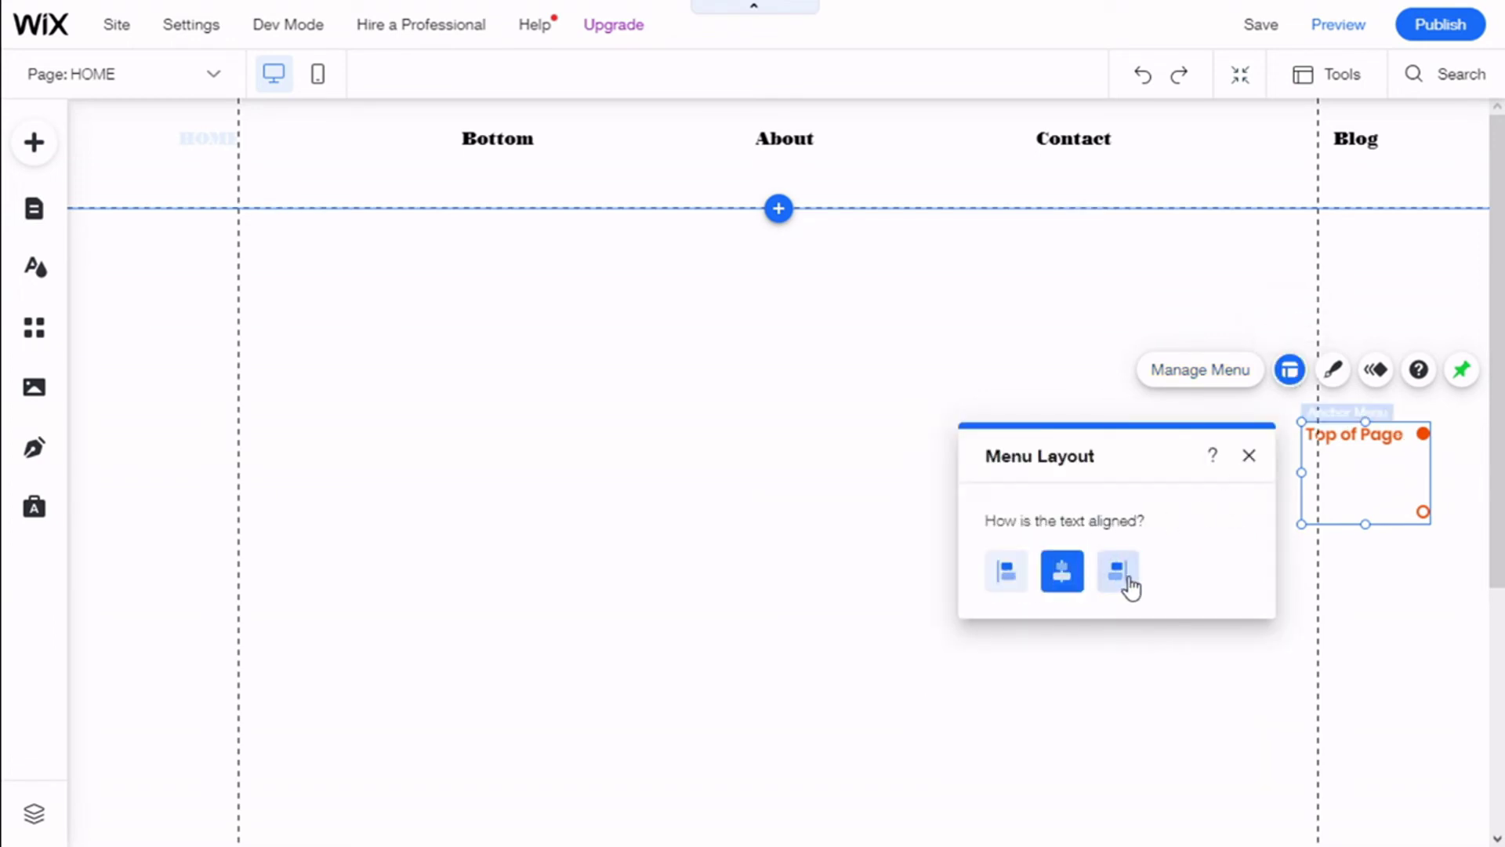
{"action": "left_click", "coordinate": [1123, 584]}
{"action": "left_click", "coordinate": [1336, 372]}
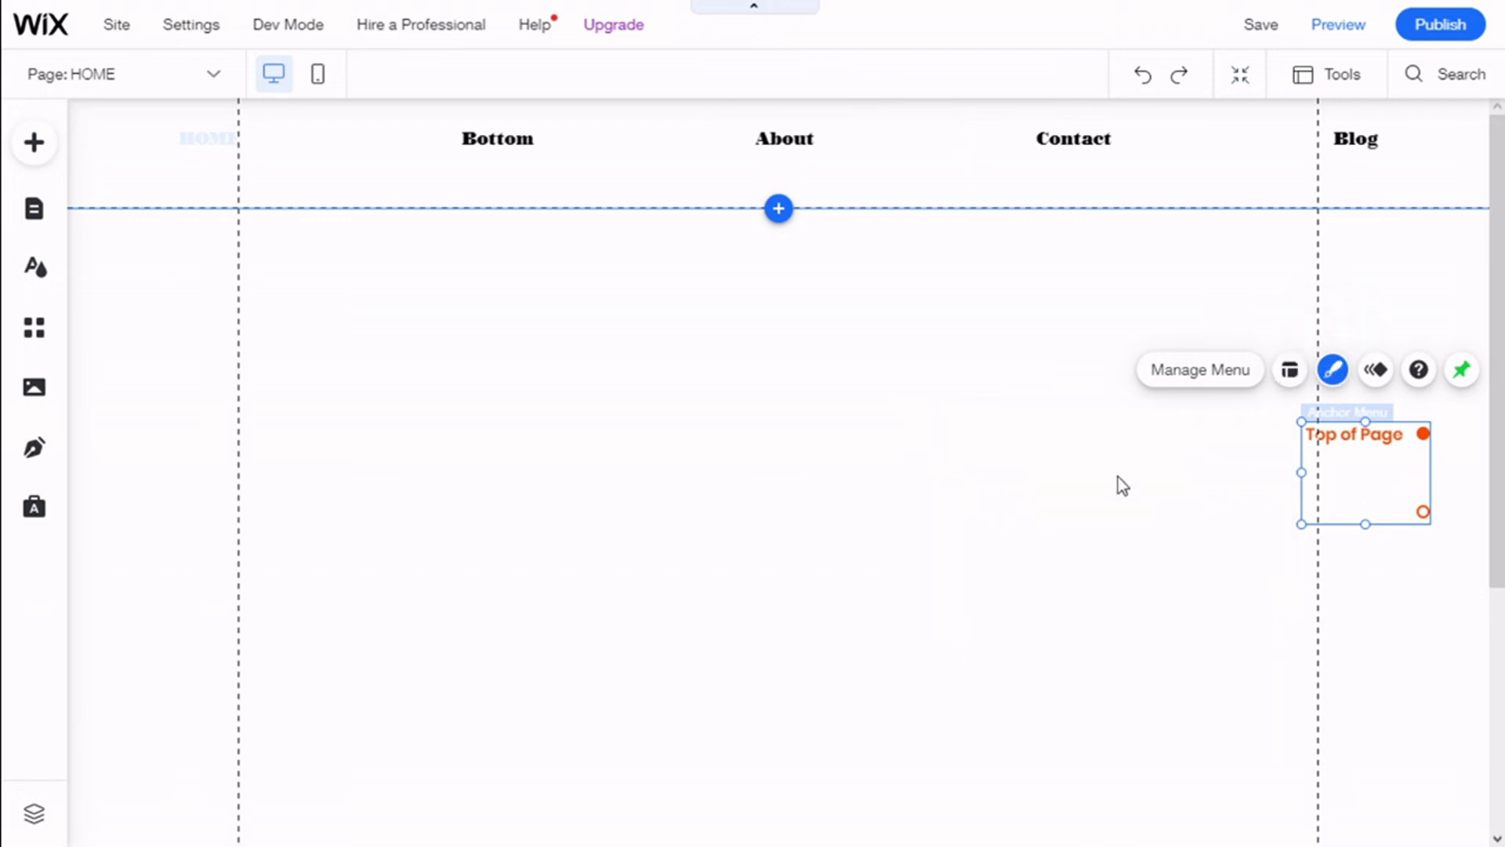
{"action": "left_click", "coordinate": [985, 631]}
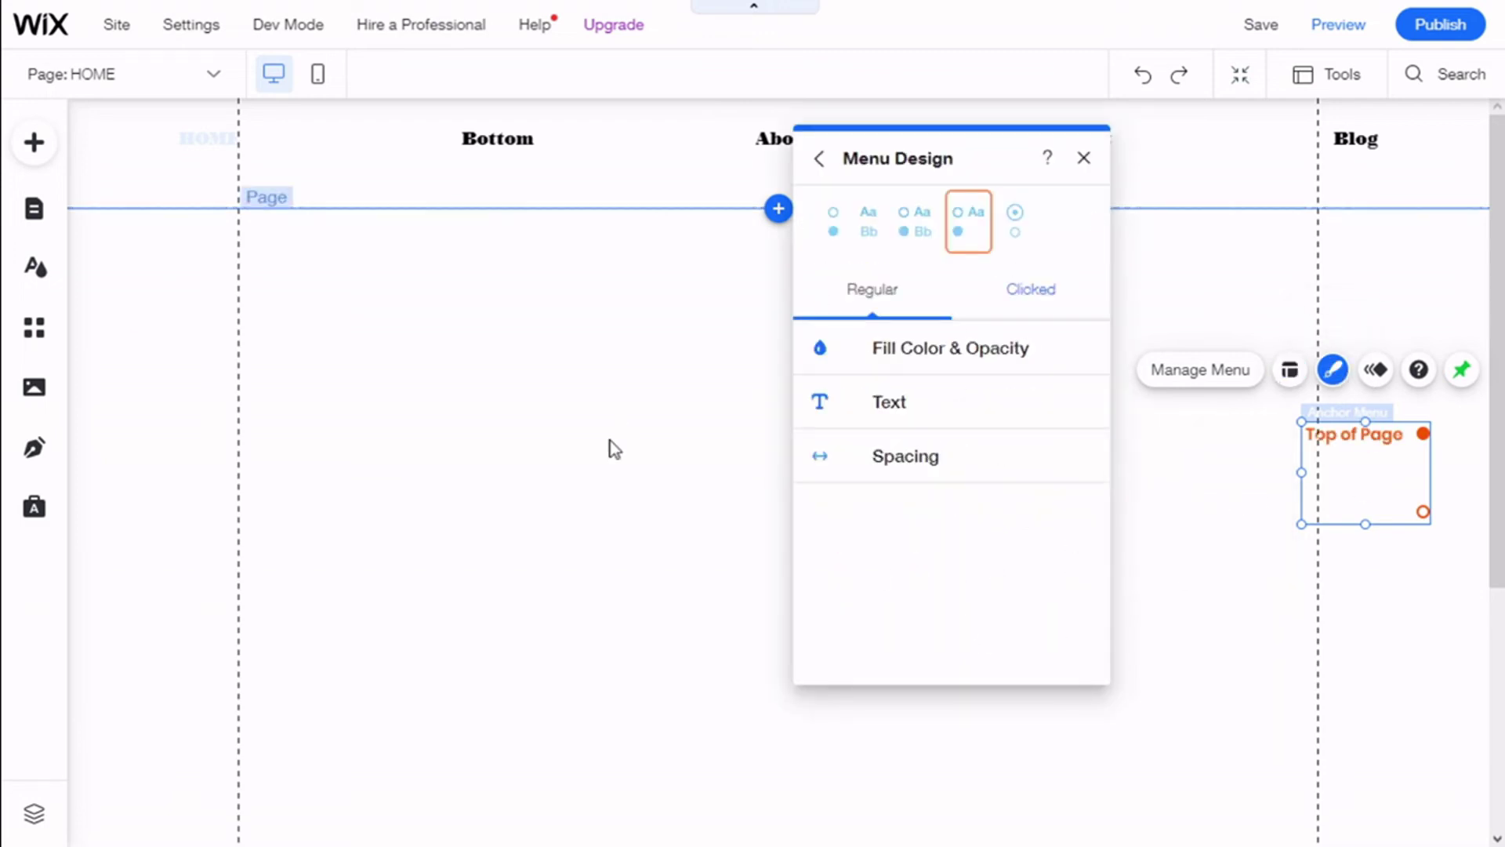
{"action": "left_click", "coordinate": [1084, 159]}
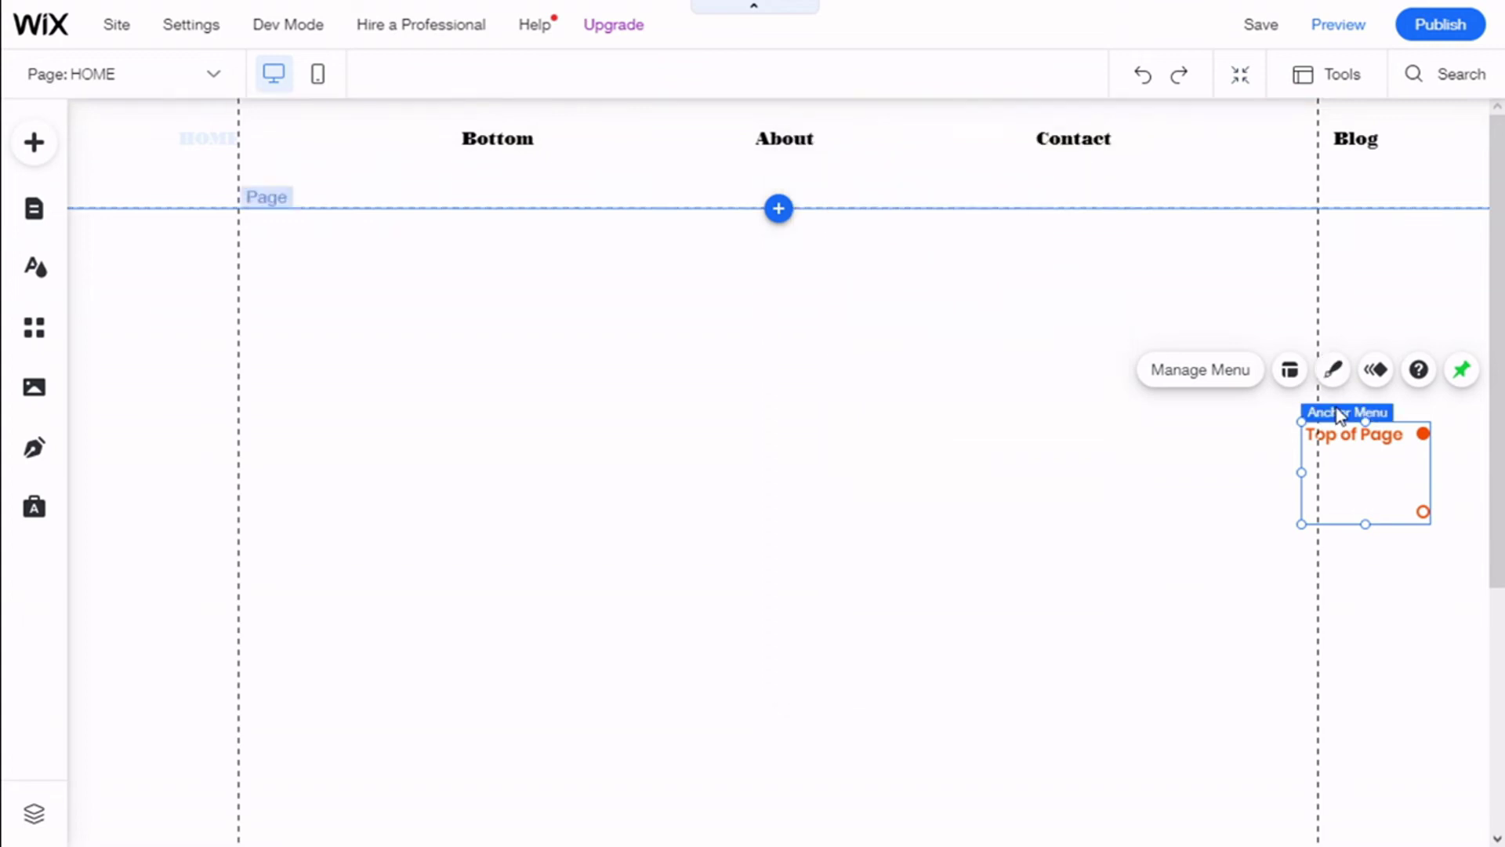
Pin the anchor menu to the screen at the middle-left position.
{"action": "left_click", "coordinate": [1467, 374]}
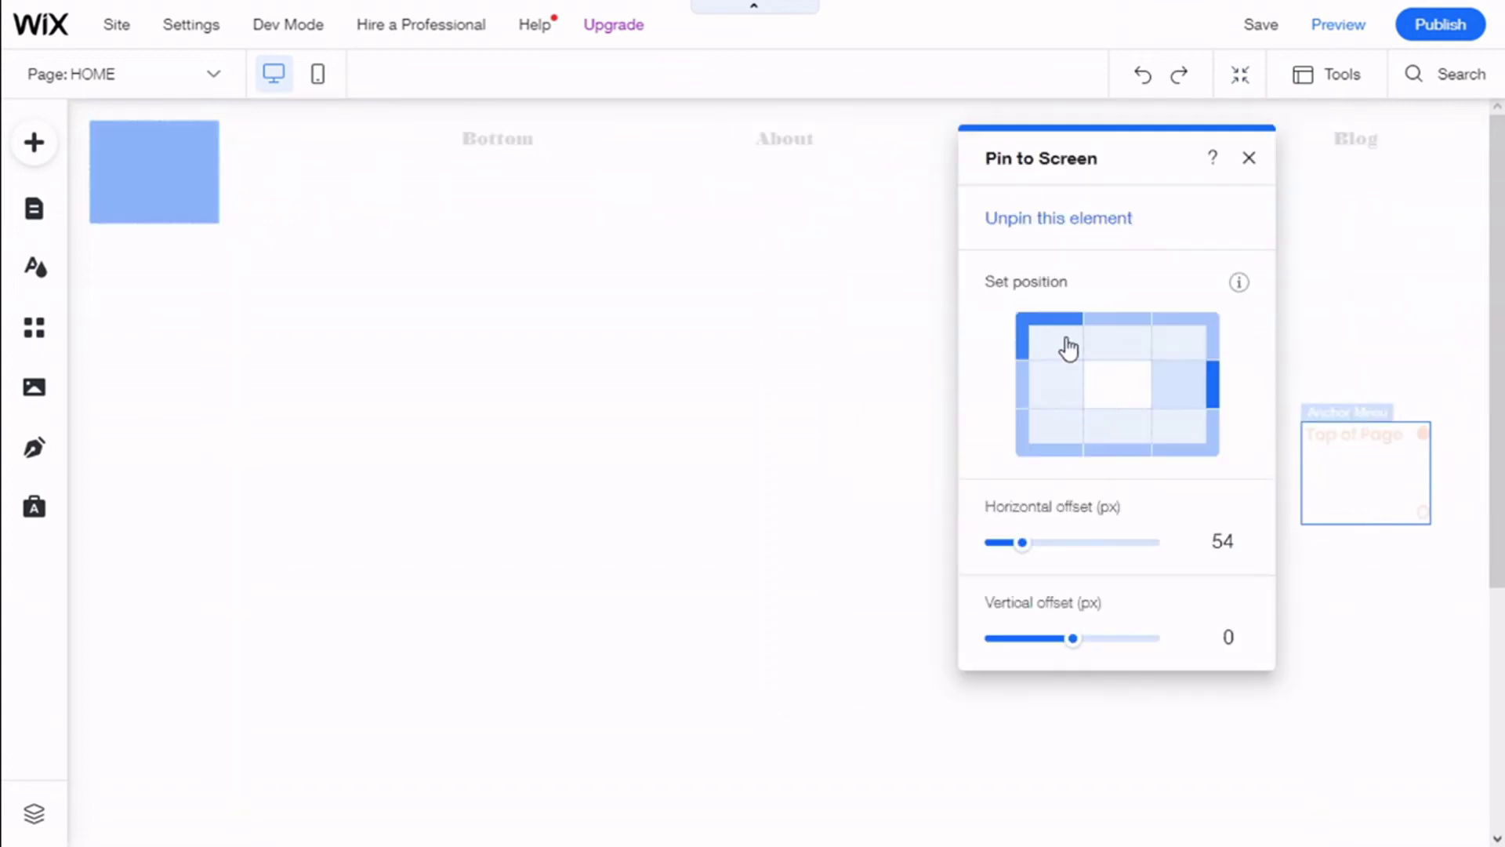
{"action": "left_click", "coordinate": [1042, 398]}
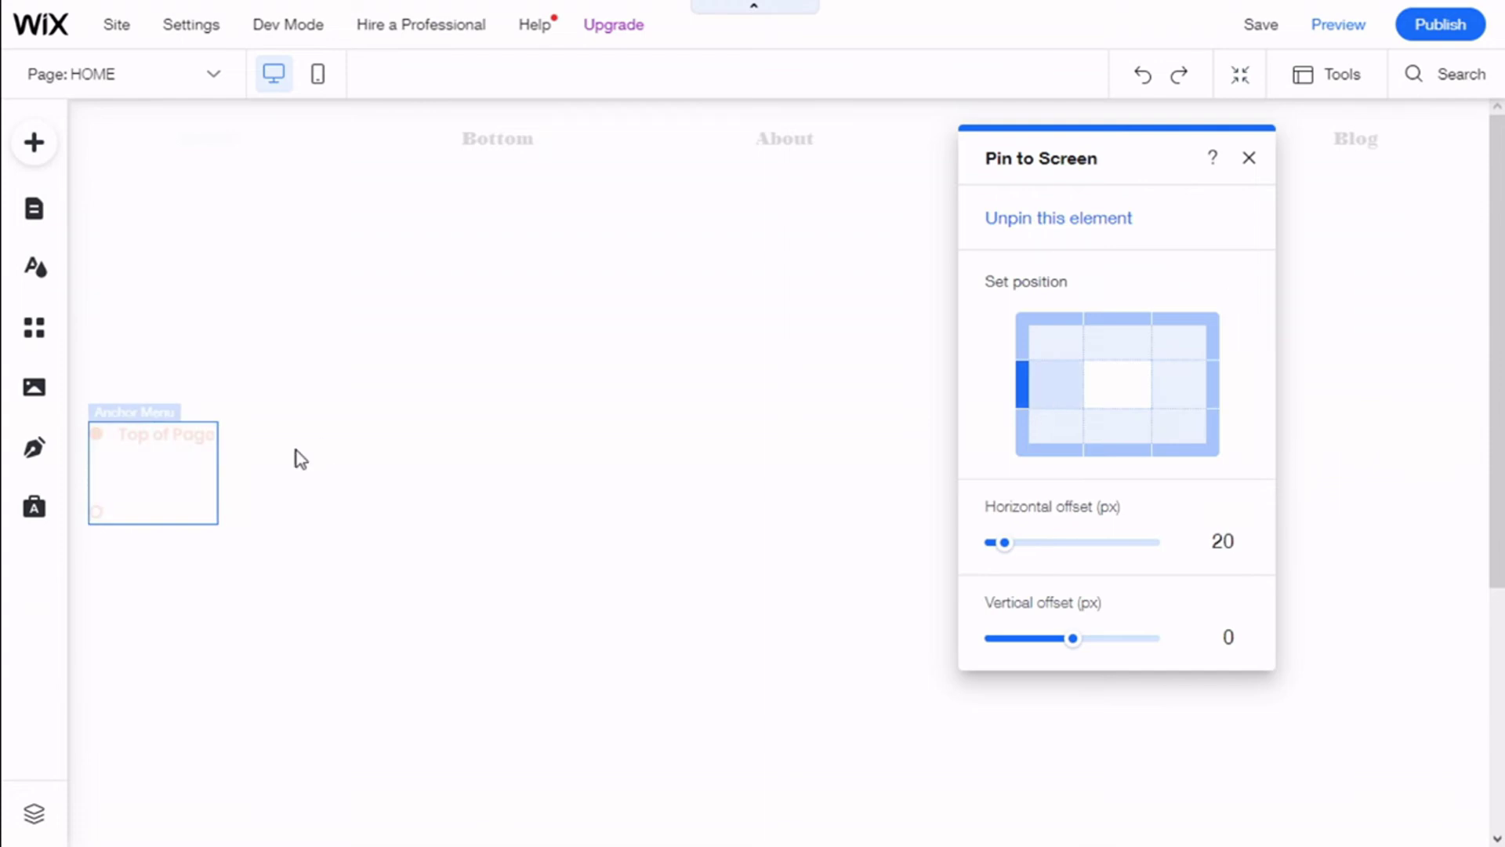
{"action": "left_click", "coordinate": [1249, 157]}
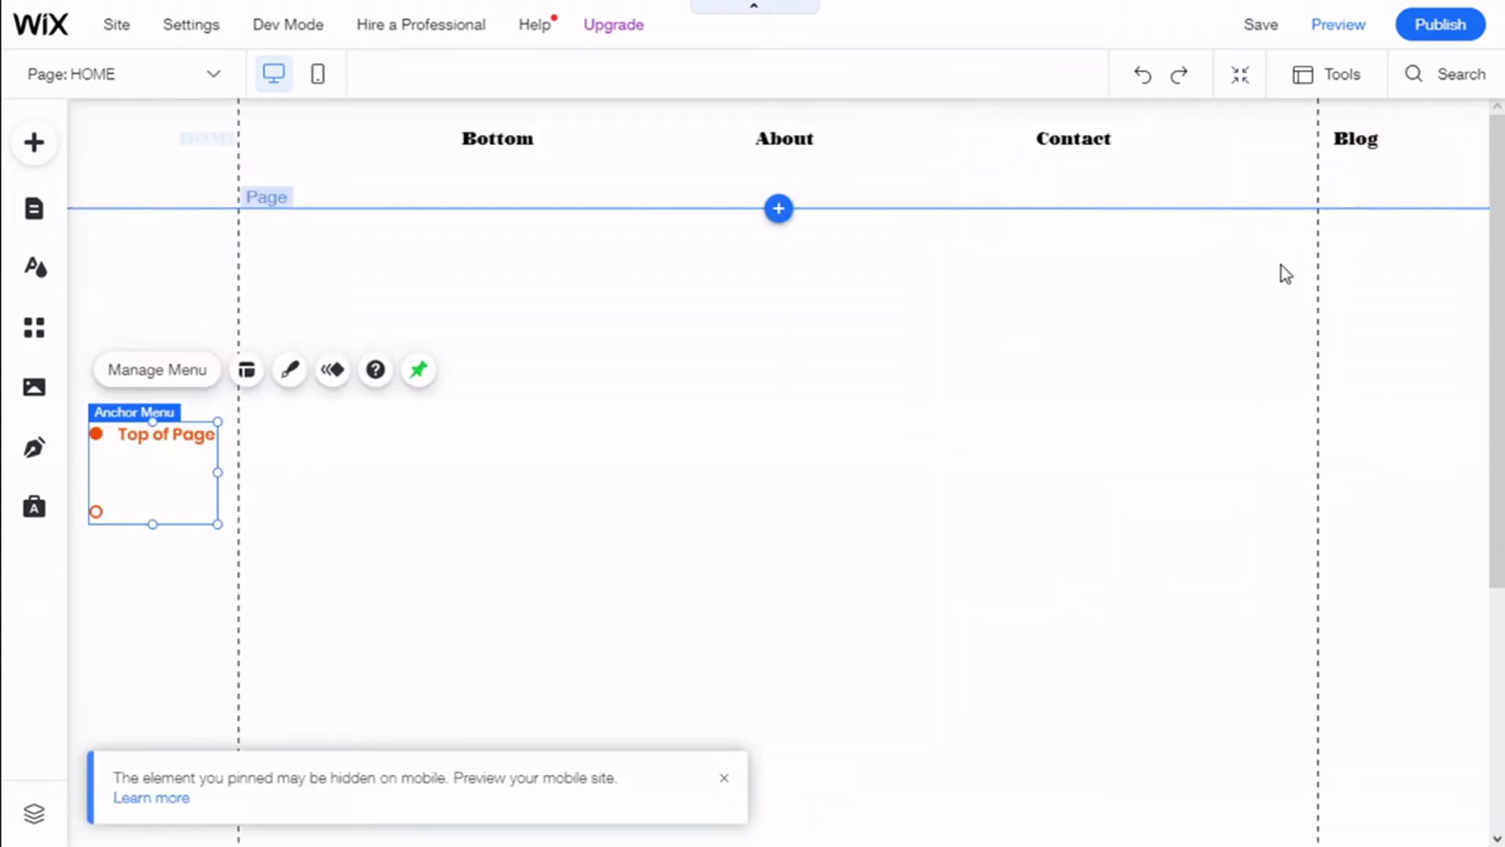
{"action": "left_click", "coordinate": [1336, 26]}
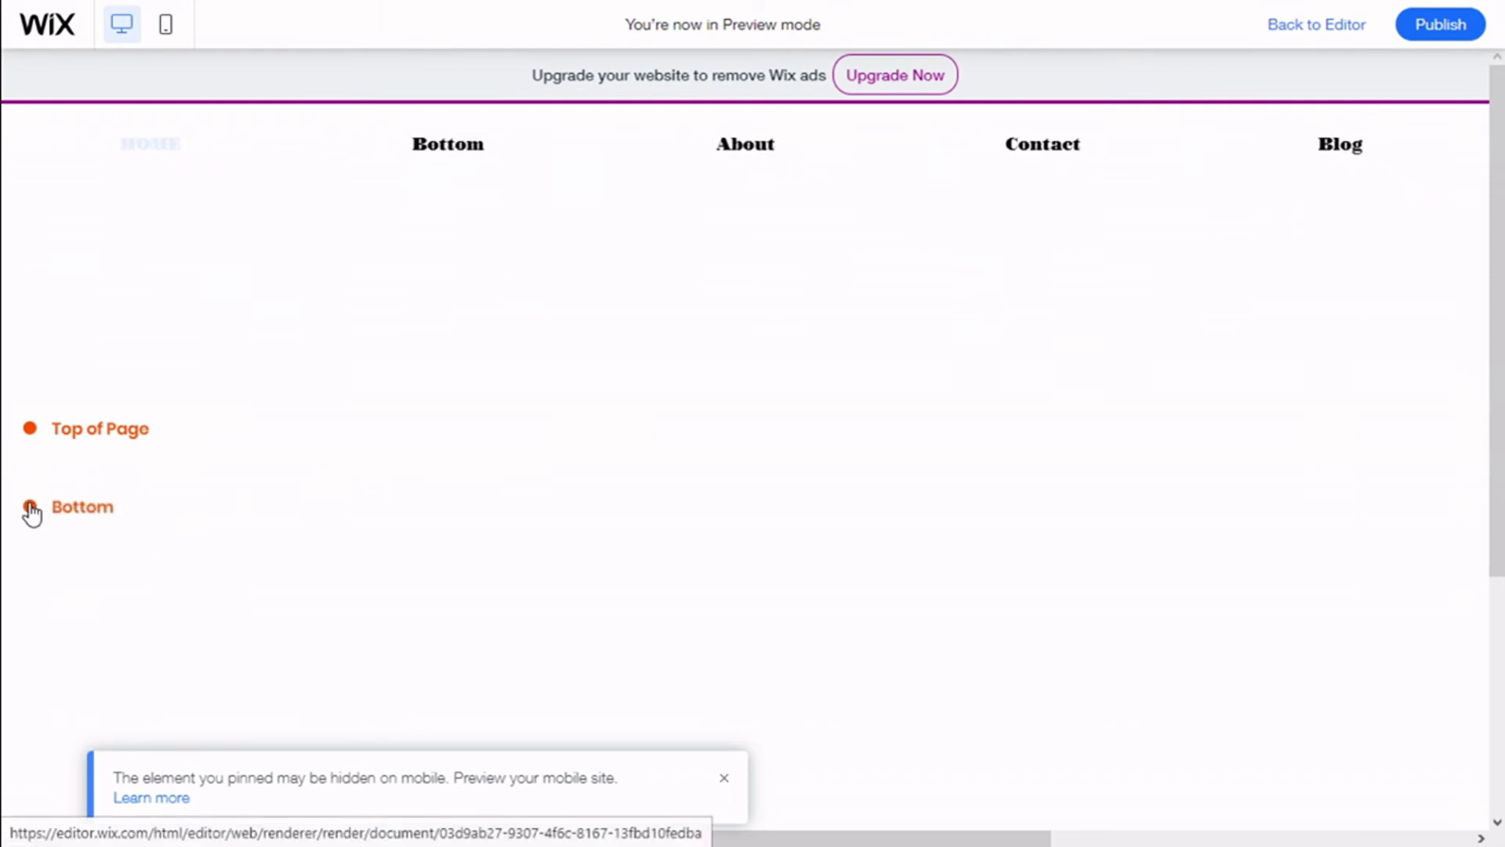
{"action": "left_click", "coordinate": [32, 507]}
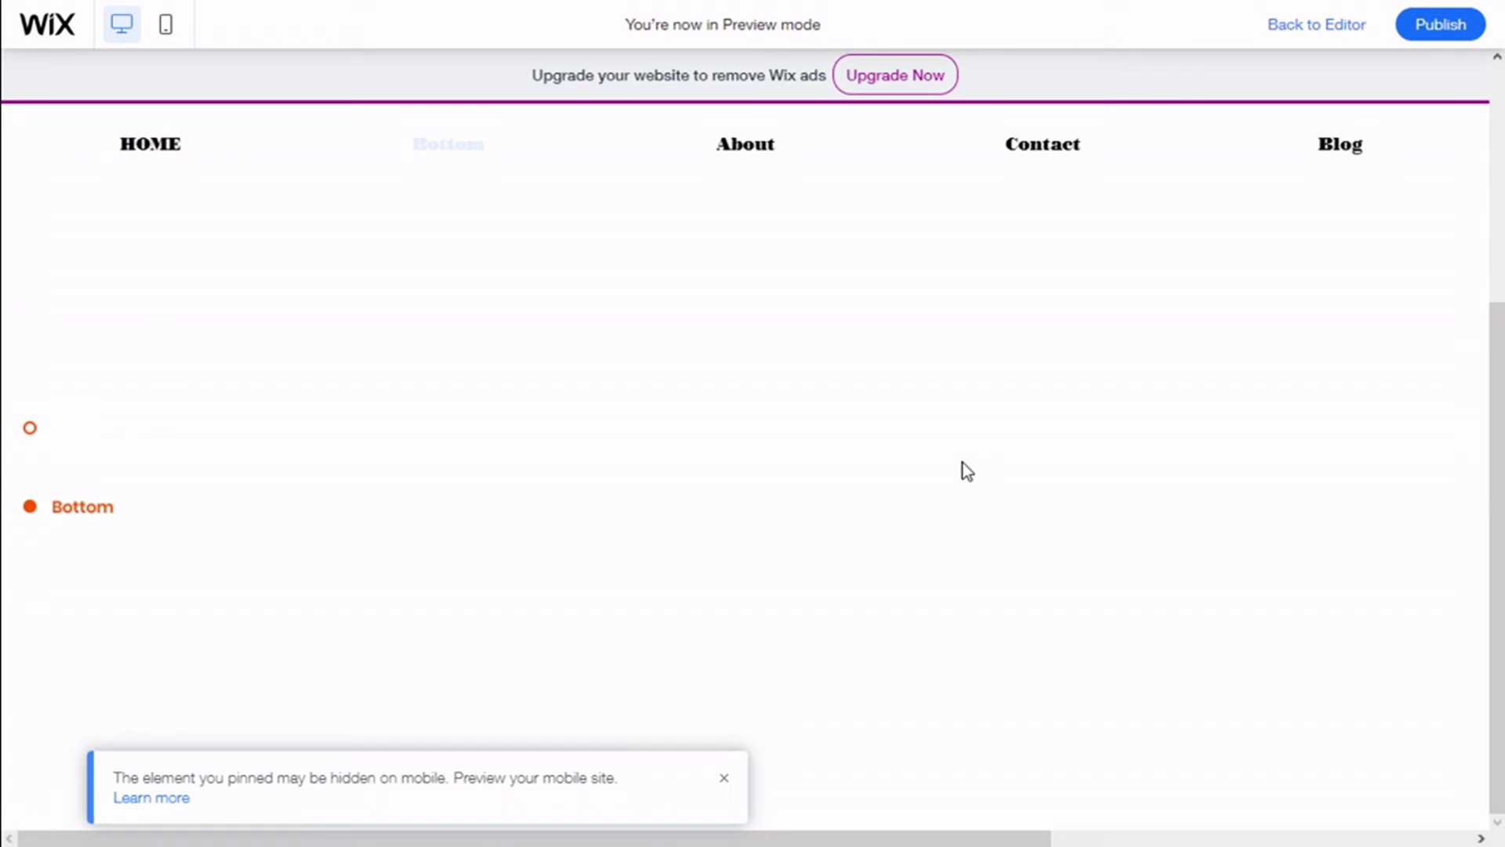
{"action": "left_click", "coordinate": [29, 429]}
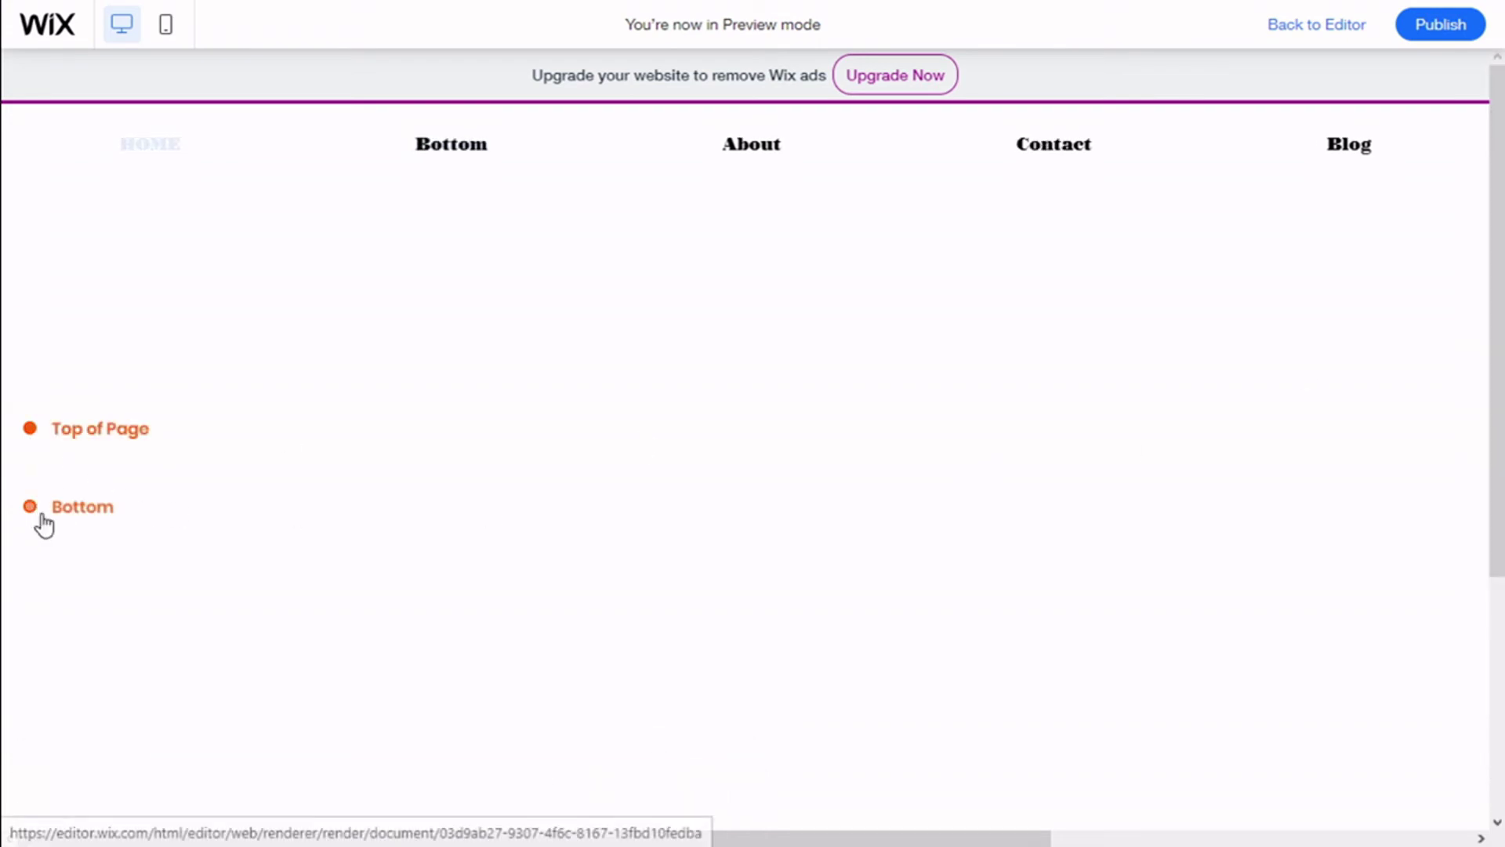
{"action": "left_click", "coordinate": [35, 509]}
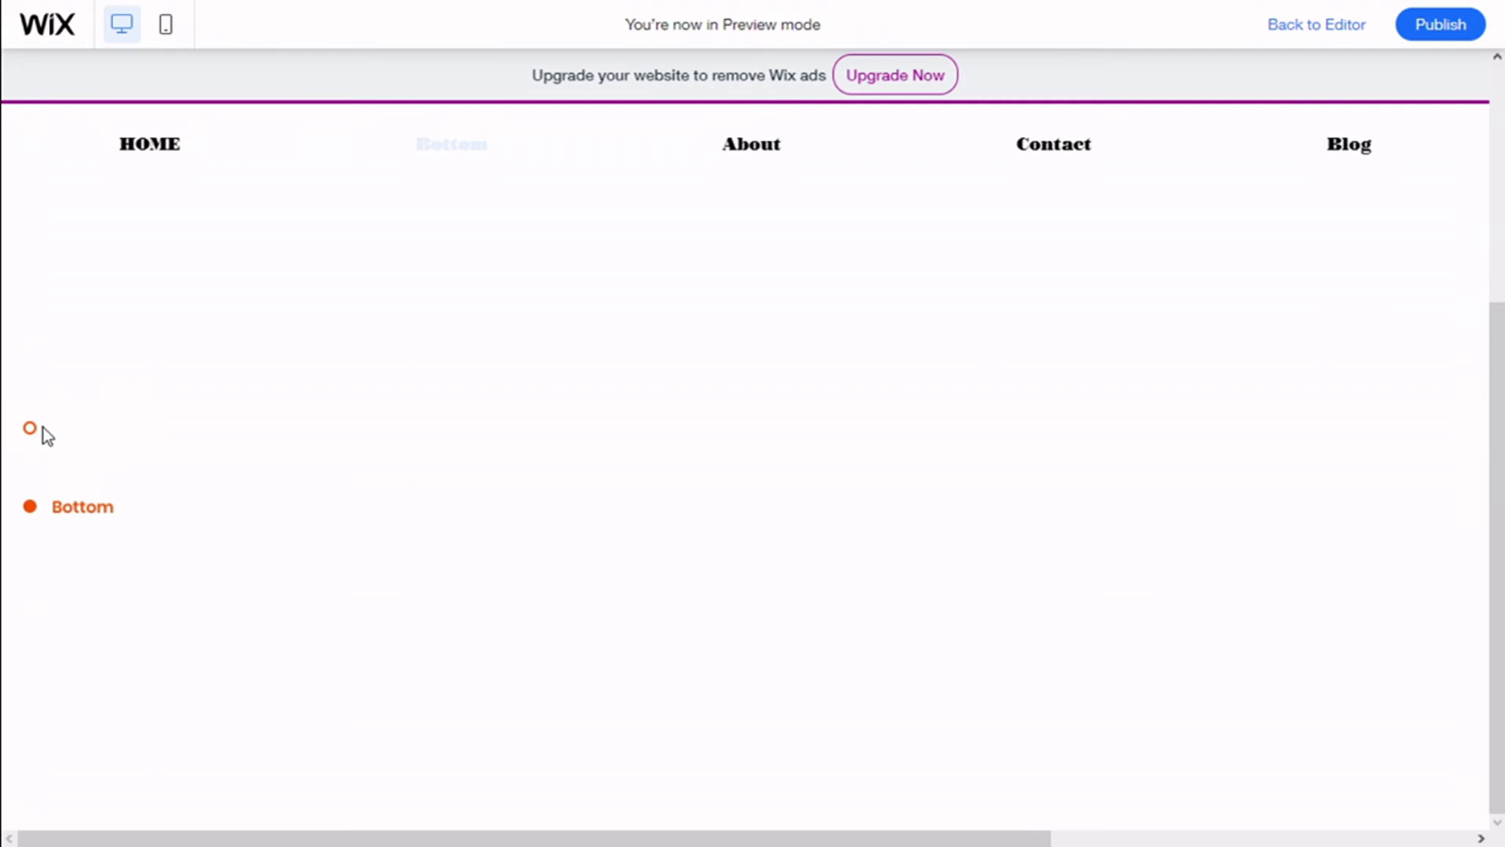
{"action": "left_click", "coordinate": [29, 428]}
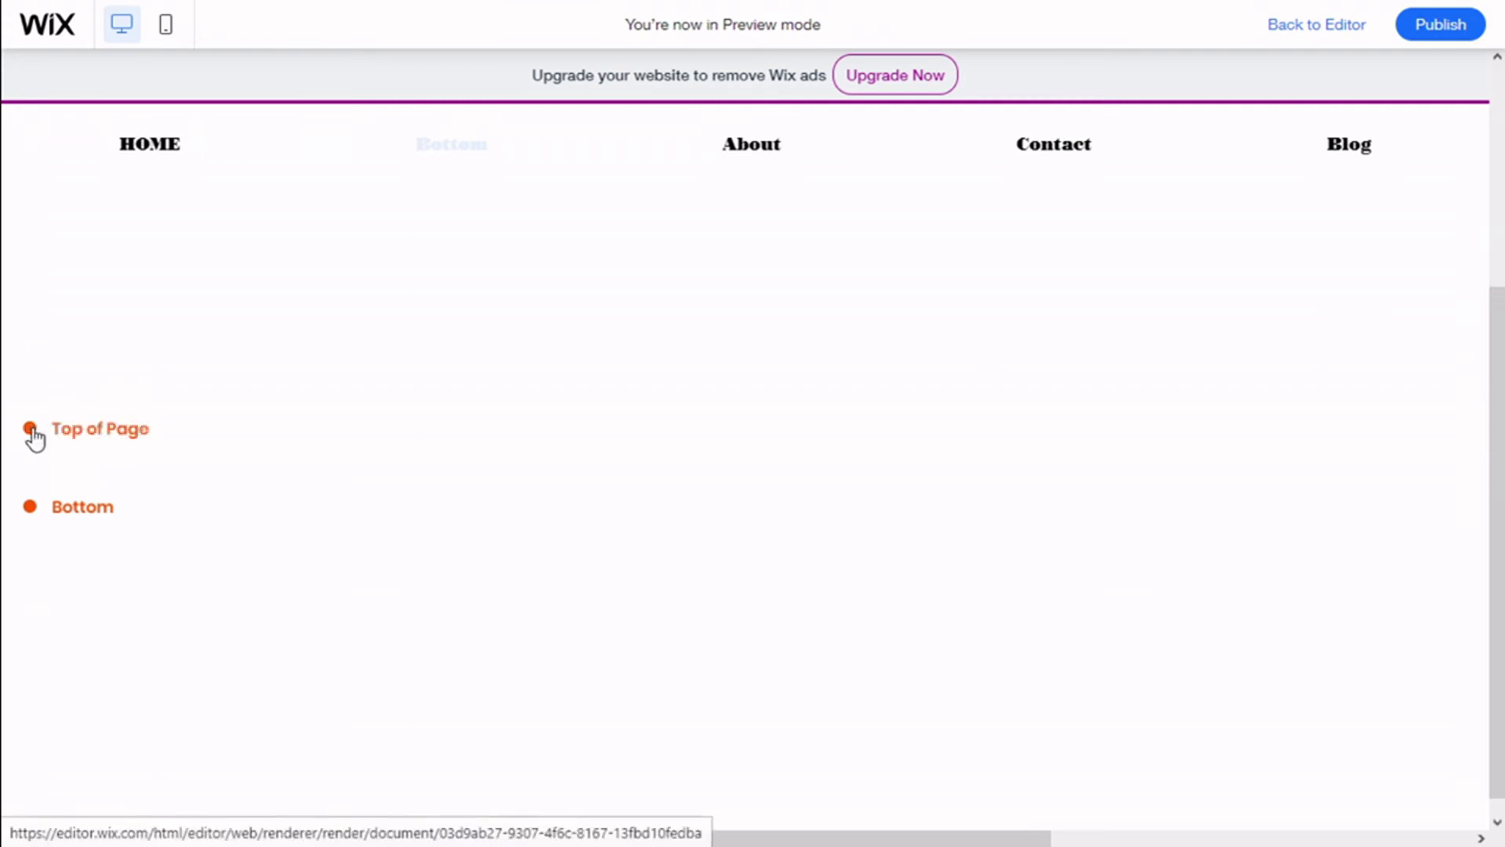
{"action": "left_click", "coordinate": [1295, 32]}
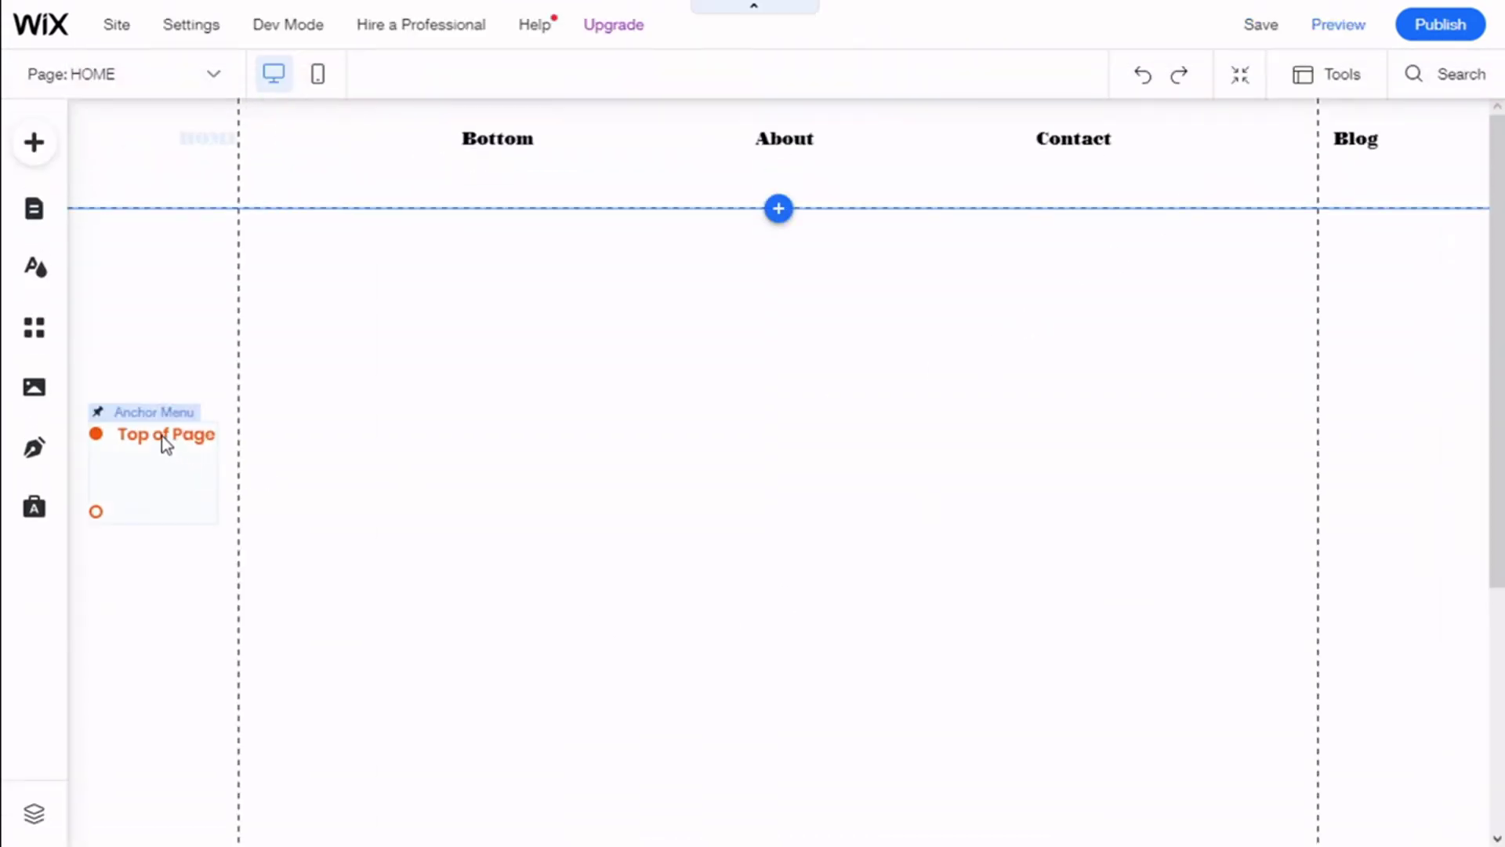
Delete the anchor menu, then add a black themed button and enlarge it near the top.
{"action": "left_click", "coordinate": [161, 436]}
{"action": "right_click", "coordinate": [162, 436]}
{"action": "left_click", "coordinate": [240, 353]}
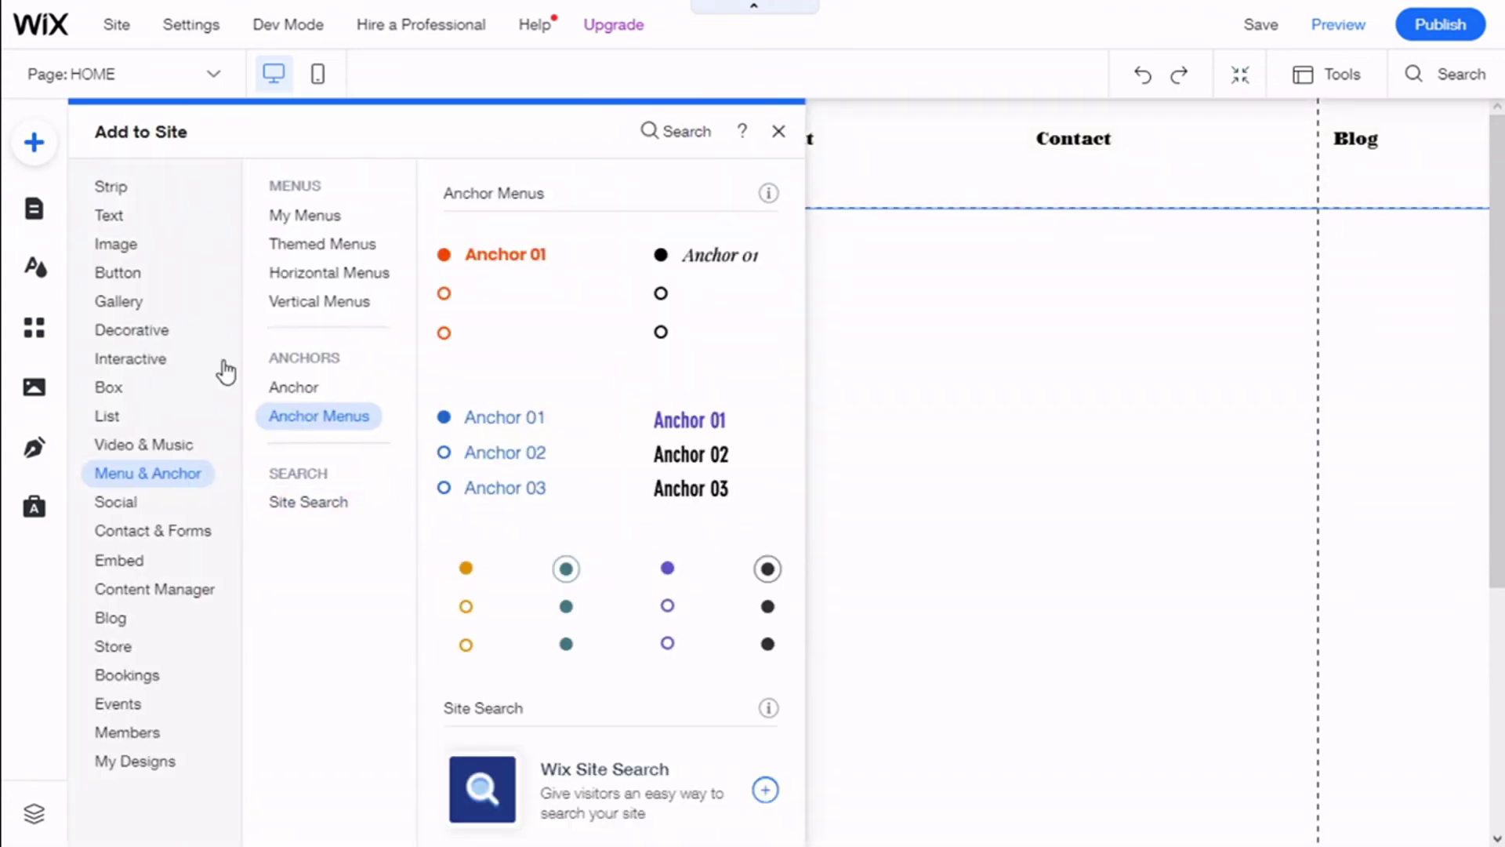
{"action": "mouse_move", "coordinate": [137, 280]}
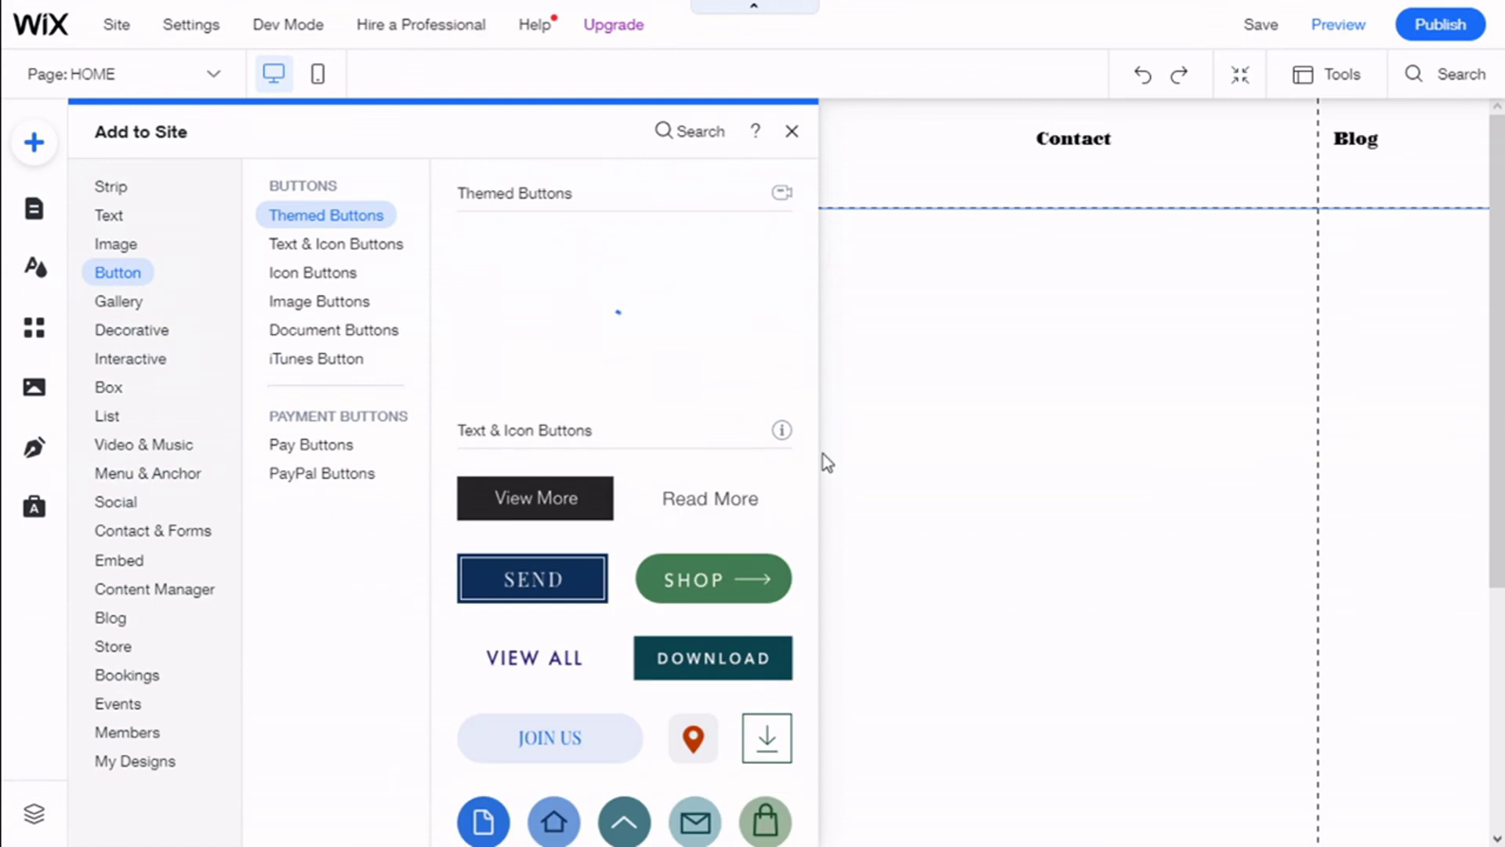
{"action": "left_click_drag", "start_coordinate": [539, 284], "coordinate": [1126, 618]}
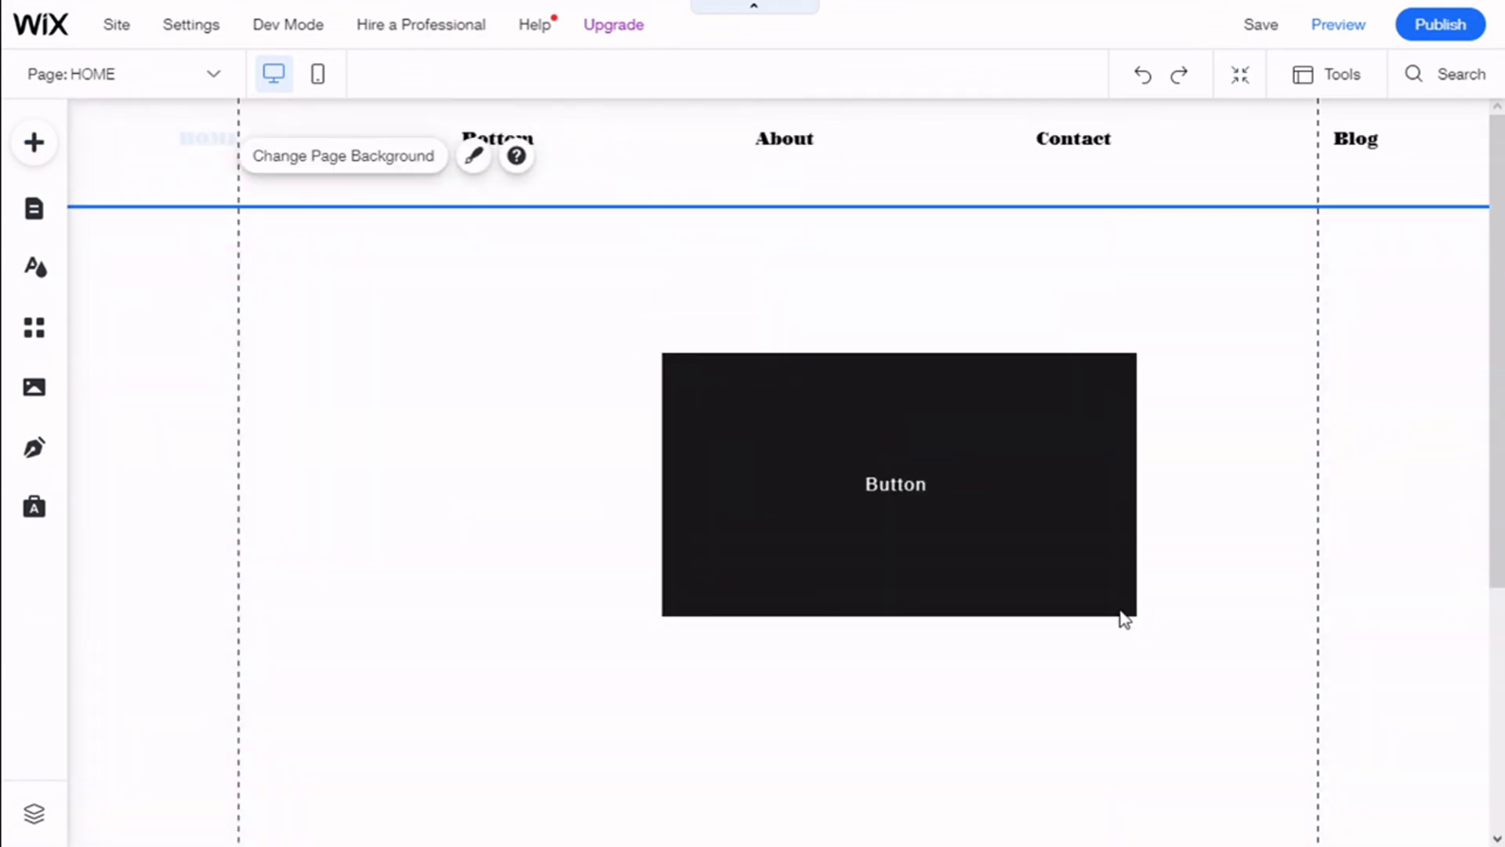
{"action": "left_click_drag", "start_coordinate": [944, 514], "coordinate": [820, 461]}
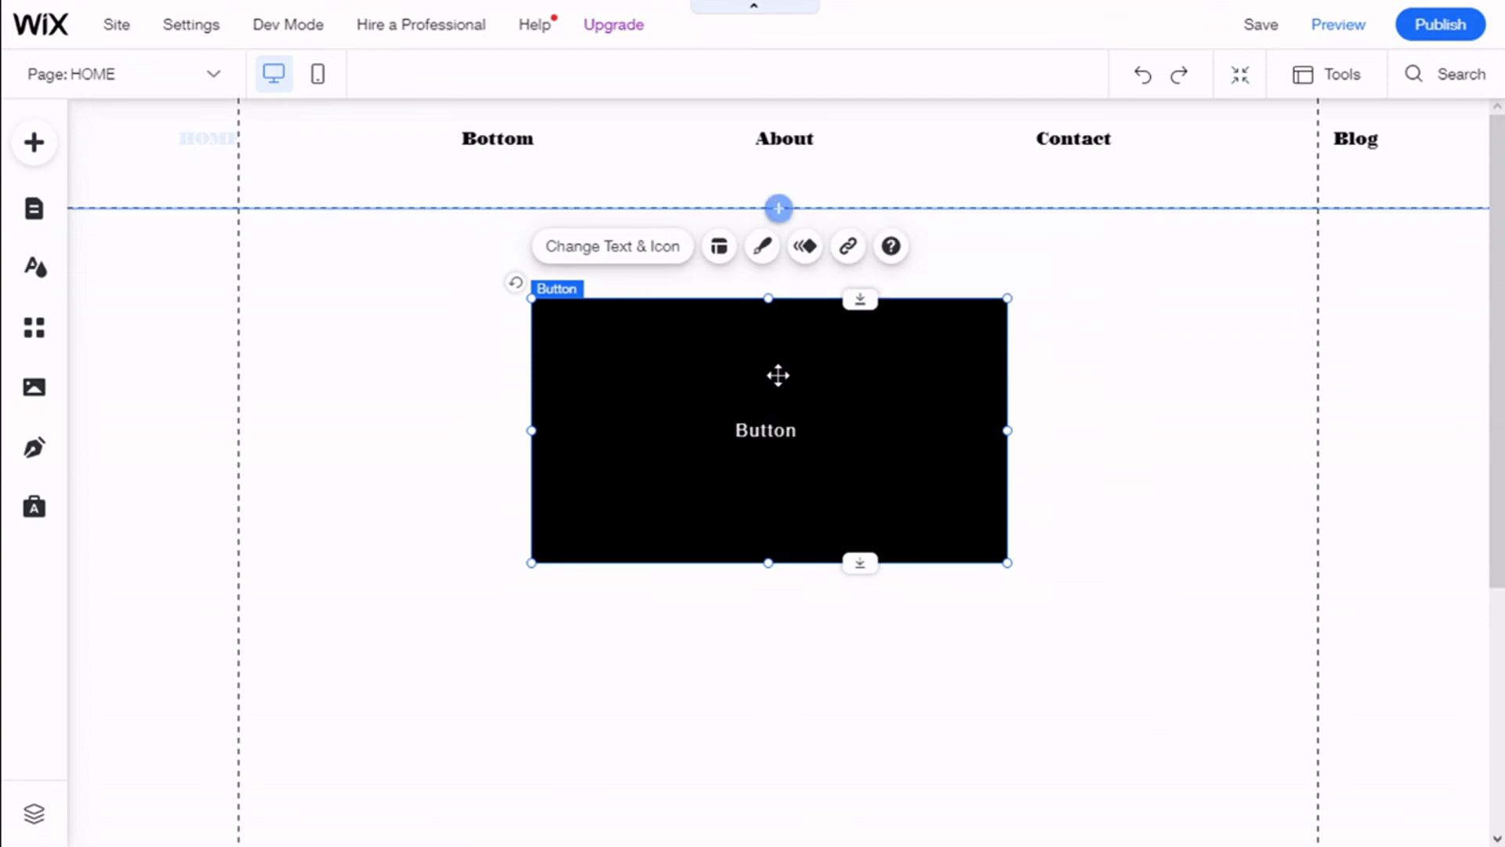
Link the black button to the Bottom anchor.
{"action": "left_click", "coordinate": [654, 251]}
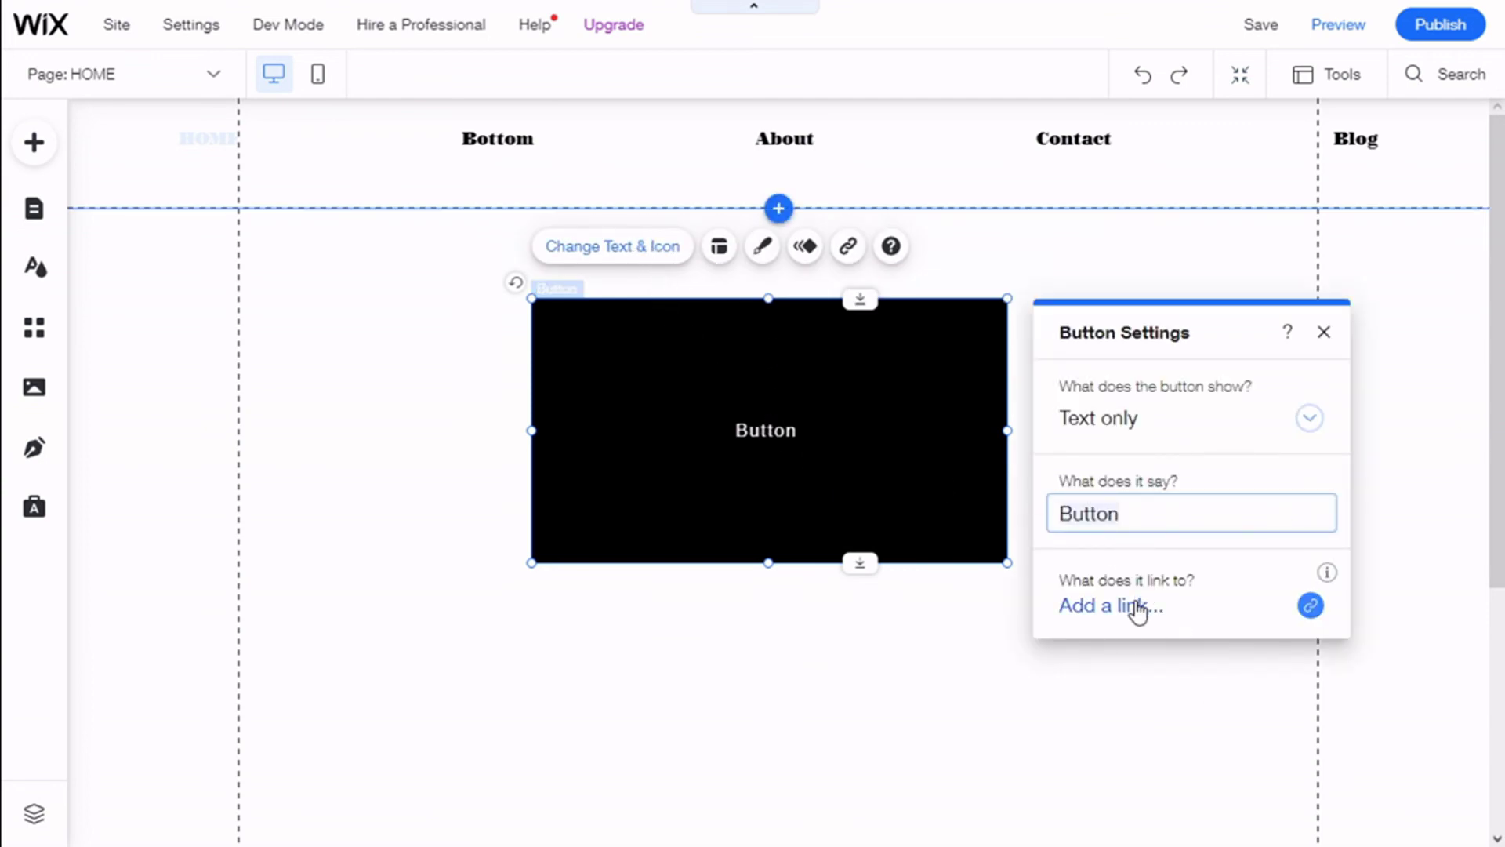
{"action": "left_click", "coordinate": [1138, 610]}
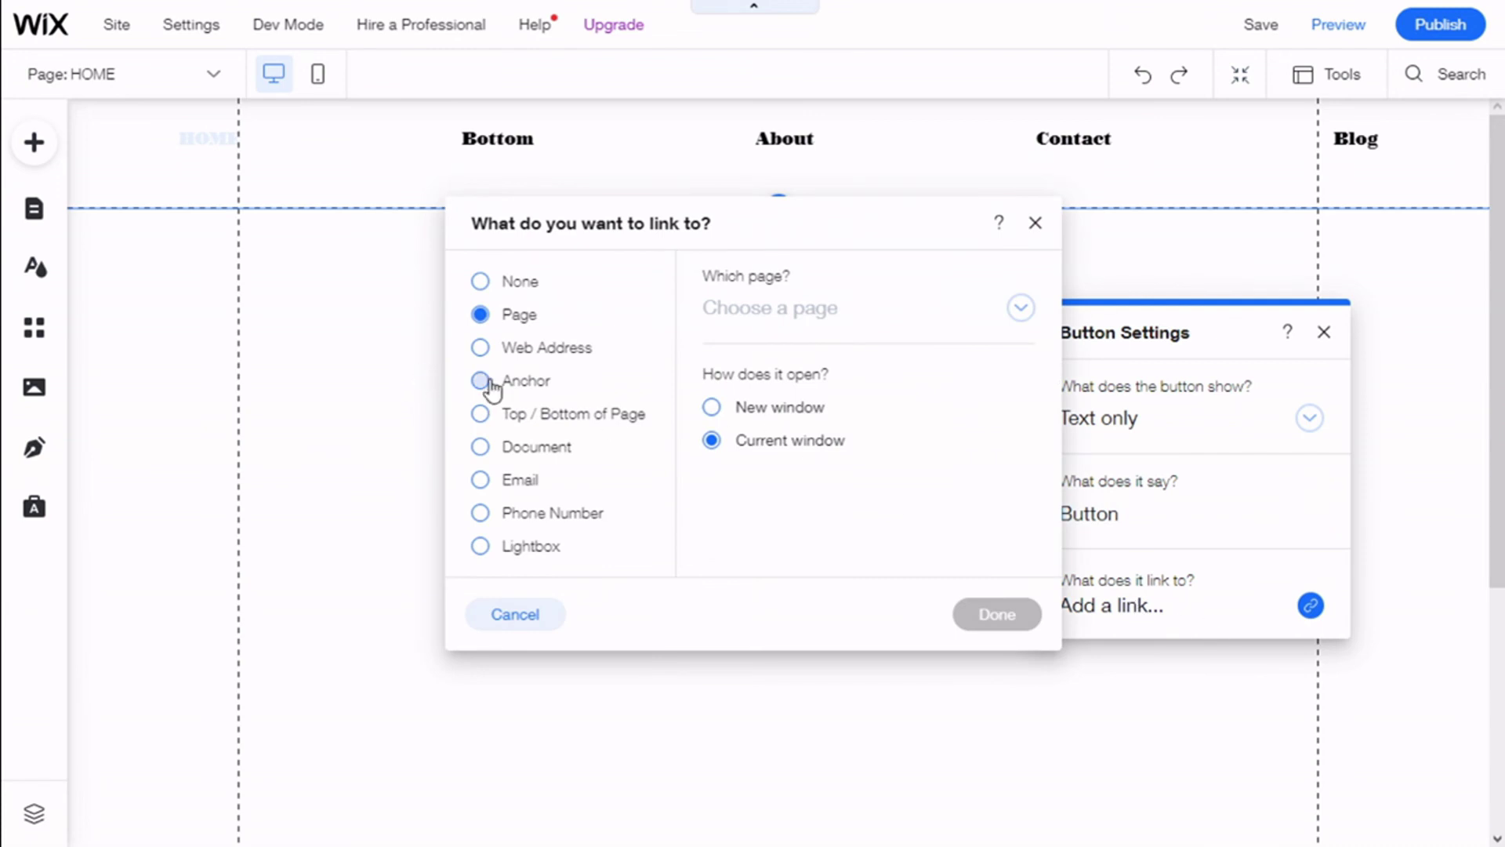
{"action": "left_click", "coordinate": [481, 381]}
{"action": "left_click", "coordinate": [833, 521]}
{"action": "left_click", "coordinate": [831, 565]}
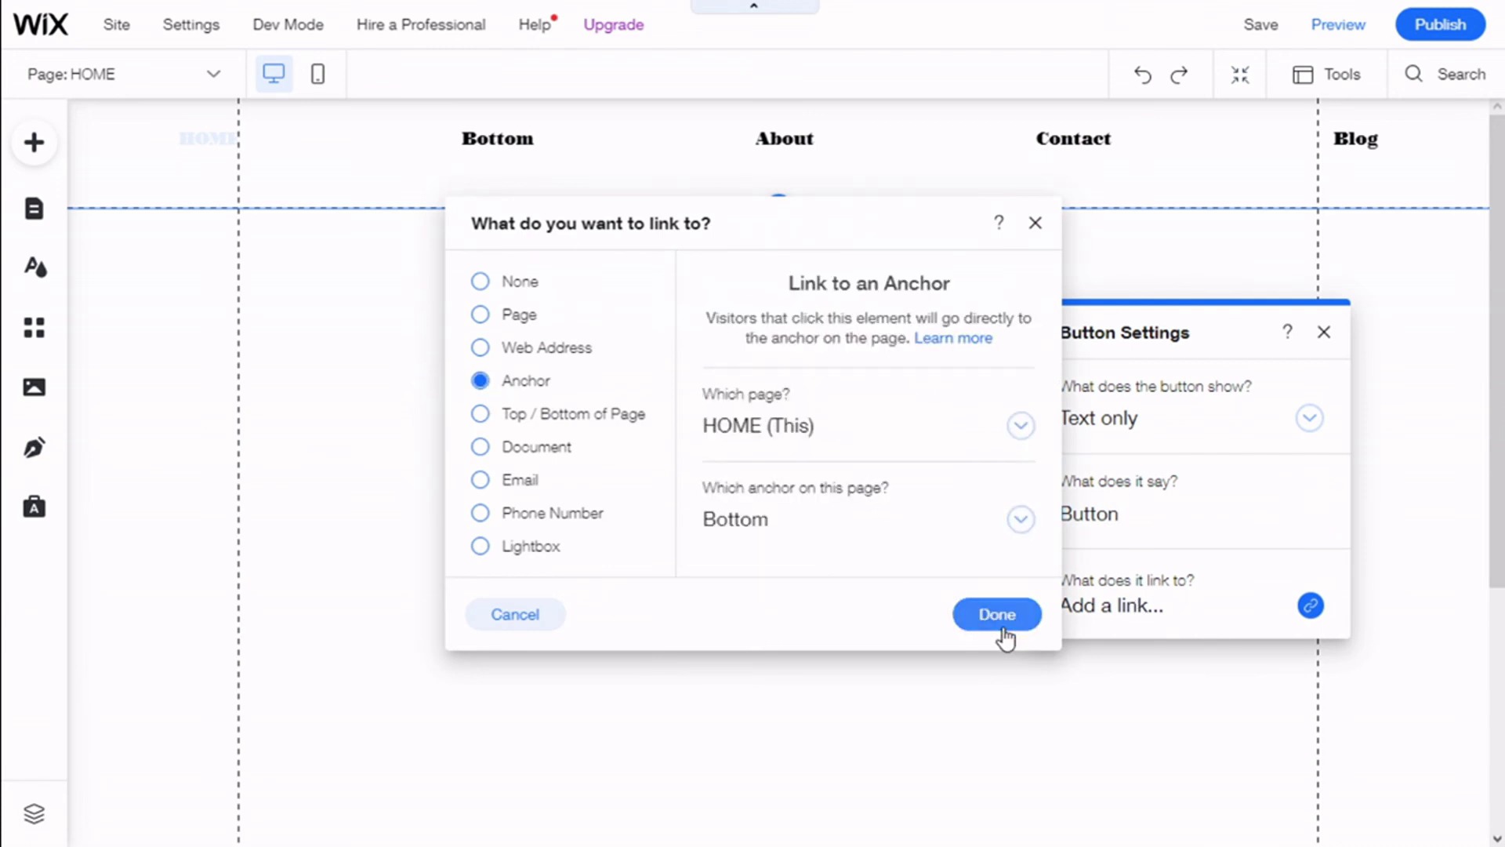
{"action": "left_click", "coordinate": [1002, 618]}
{"action": "left_click", "coordinate": [1324, 331]}
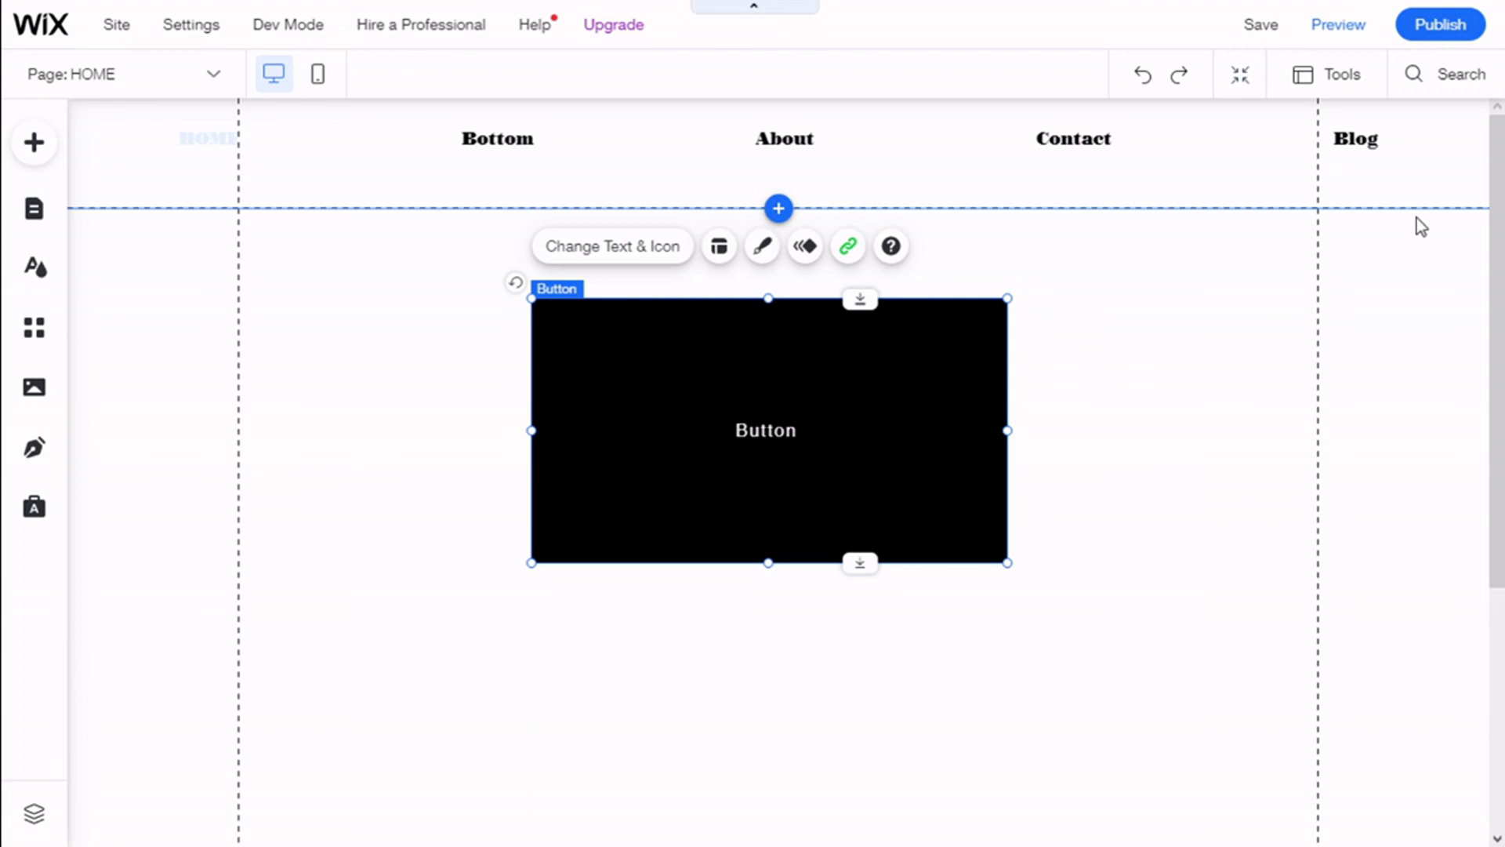
Preview the site and check that the black button and the header's Bottom link both jump to the Bottom anchor.
{"action": "left_click", "coordinate": [1327, 24]}
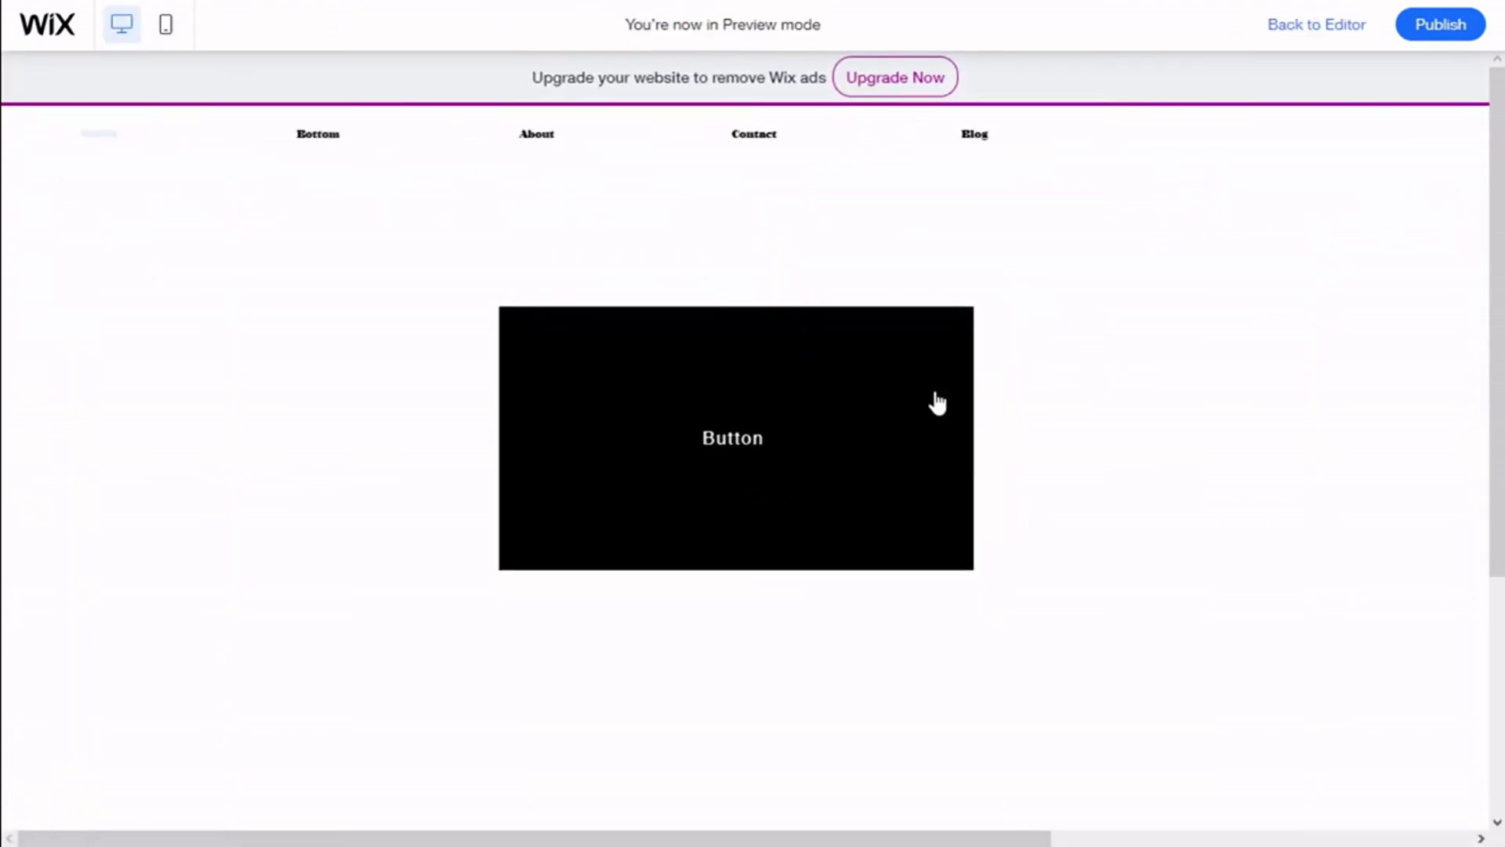
{"action": "left_click", "coordinate": [893, 386]}
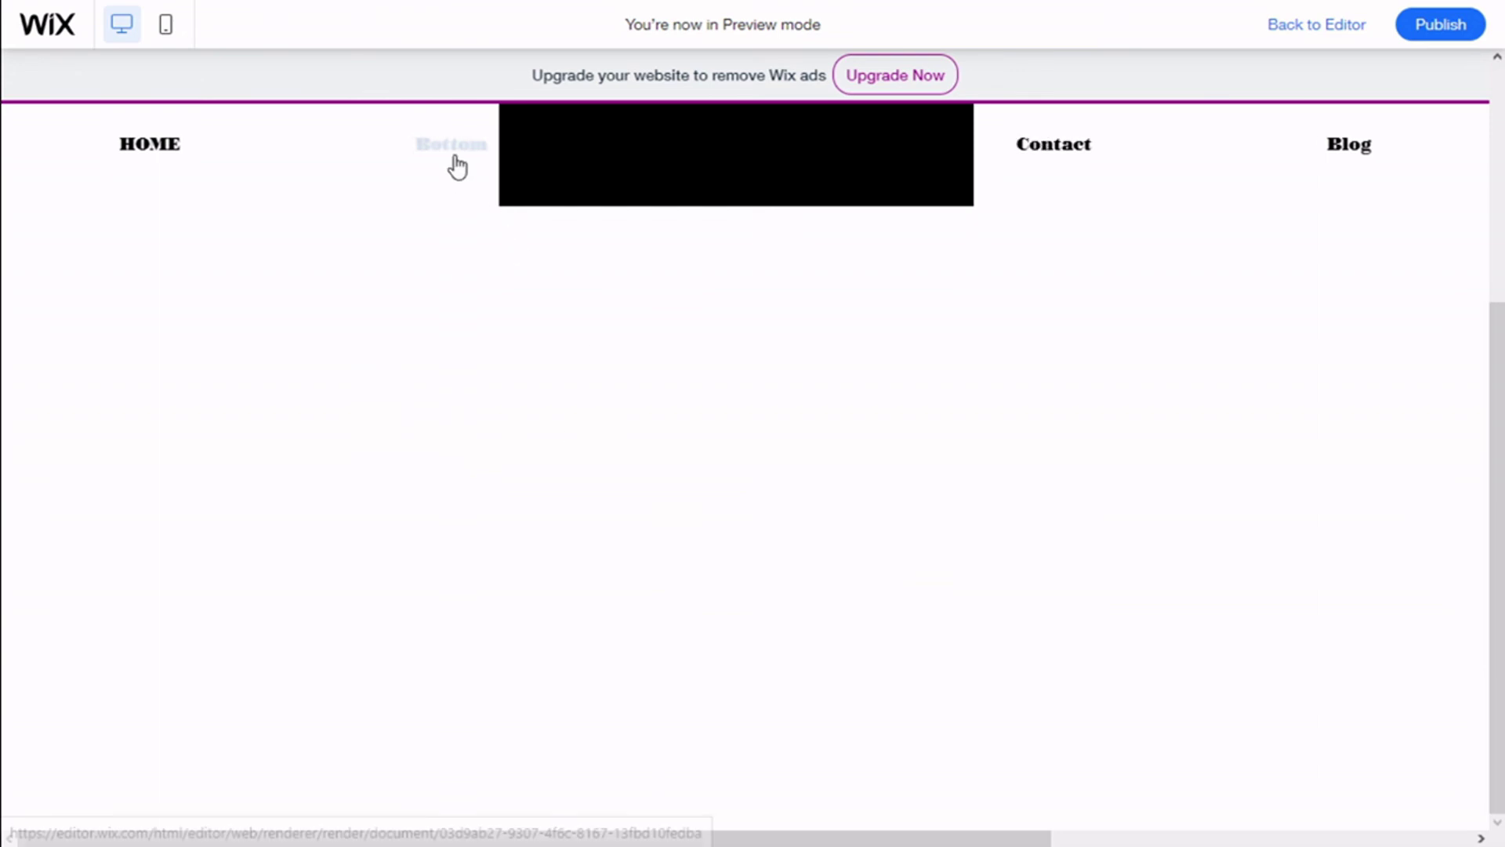
{"action": "scroll", "coordinate": [799, 454], "scroll_direction": "up", "scroll_amount": 5}
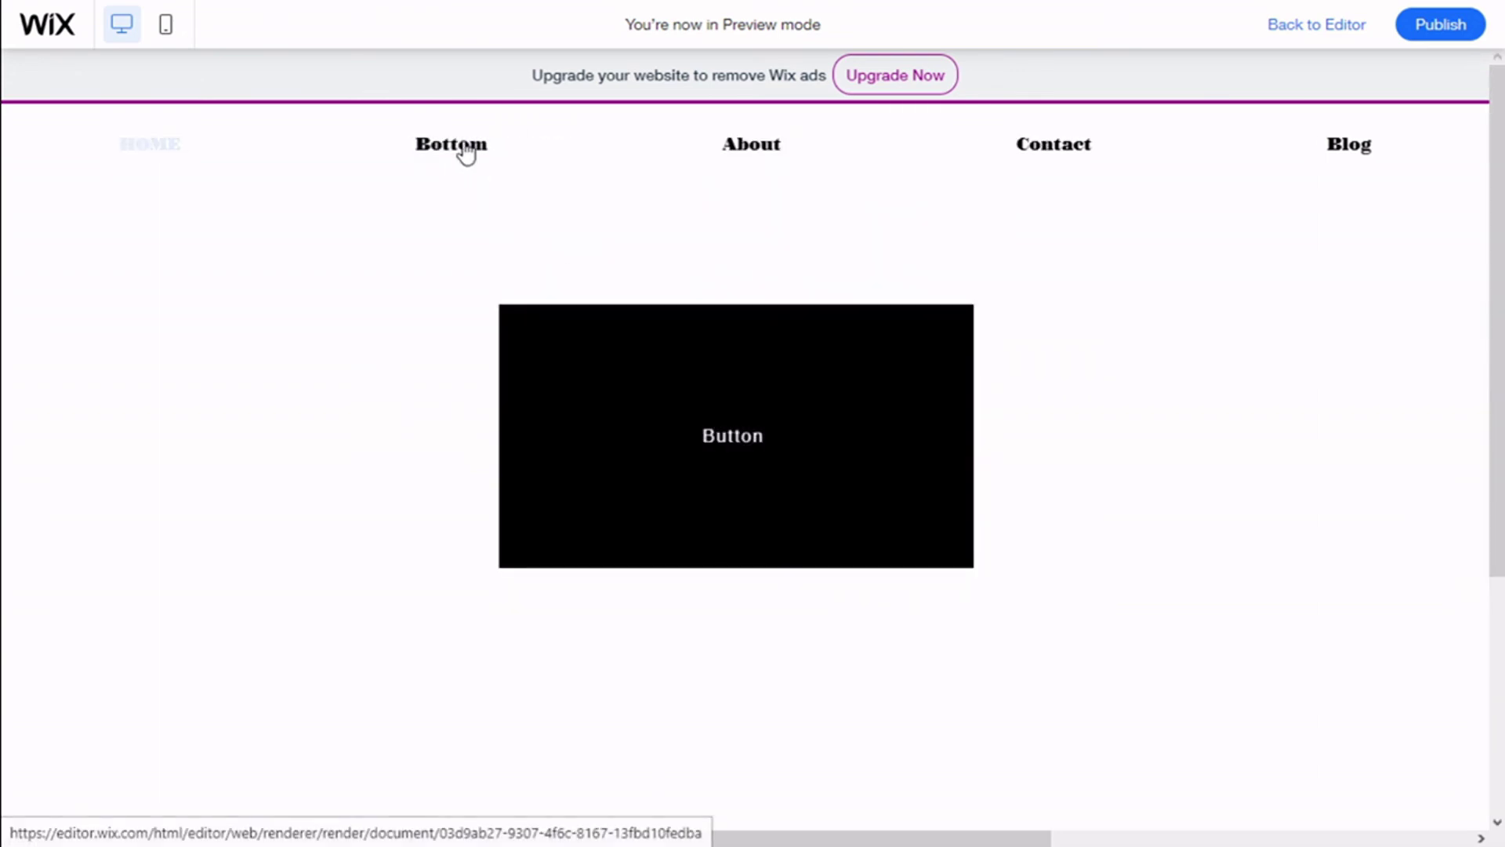
{"action": "left_click", "coordinate": [463, 153]}
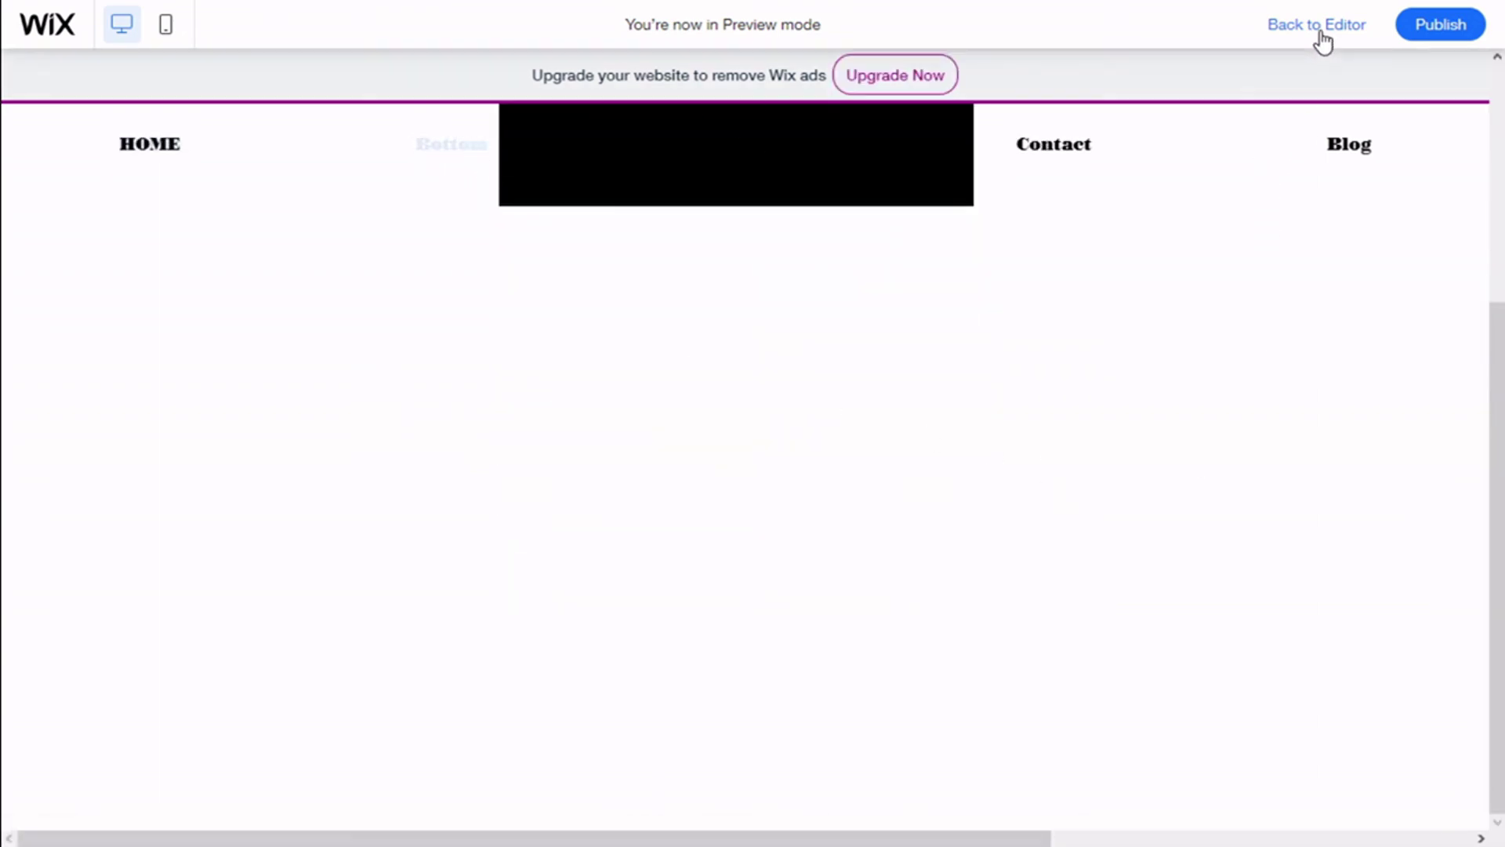
{"action": "scroll", "coordinate": [1052, 468], "scroll_direction": "down", "scroll_amount": 3}
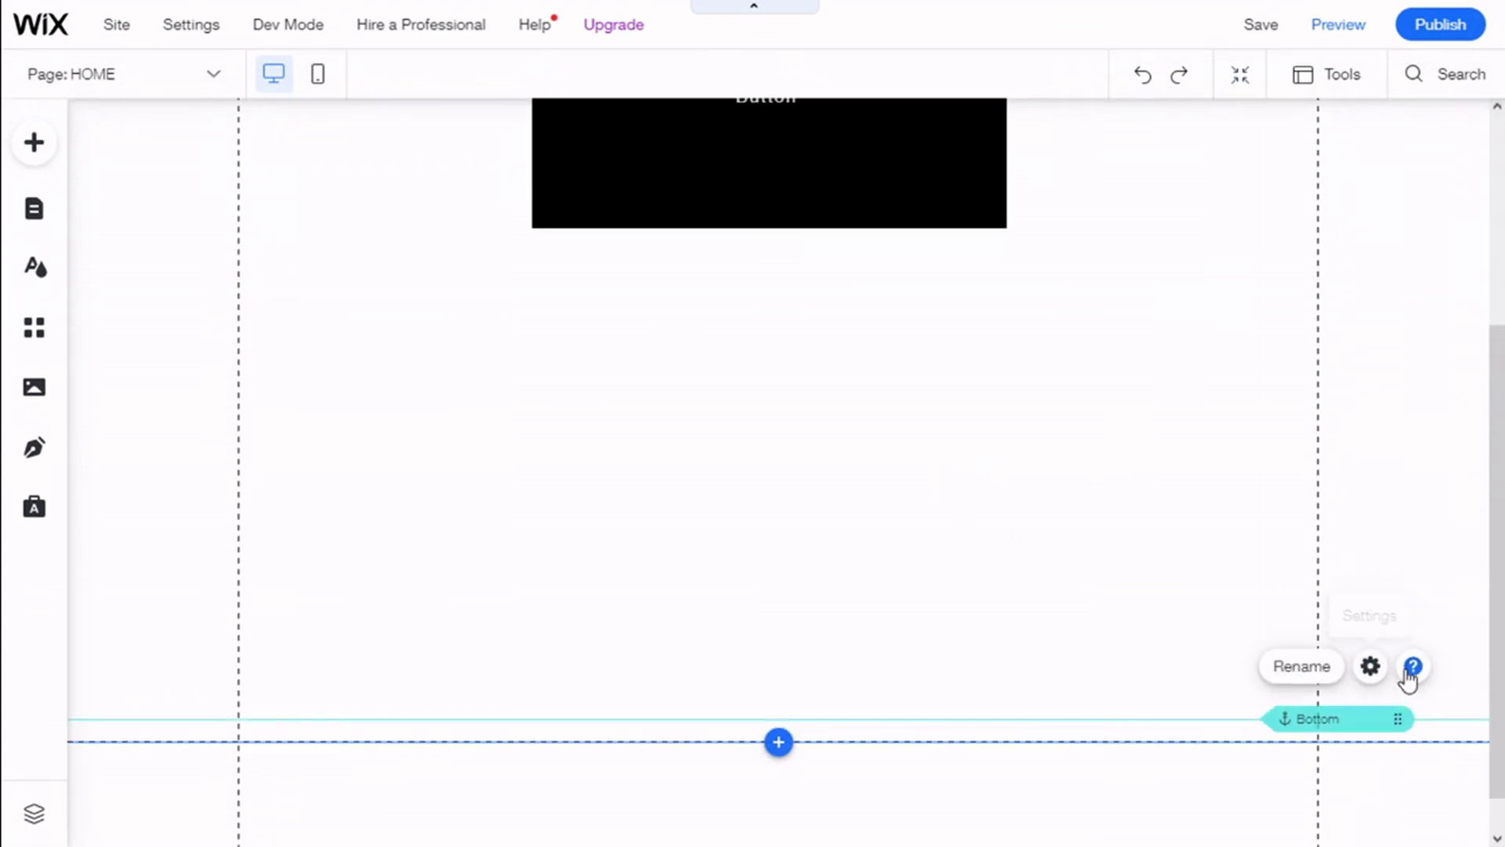
Scroll the home page canvas back up to the top, where the black button sits below the header menu.
{"action": "scroll", "coordinate": [1062, 518], "scroll_direction": "up", "scroll_amount": 3}
{"action": "scroll", "coordinate": [884, 494], "scroll_direction": "up", "scroll_amount": 2}
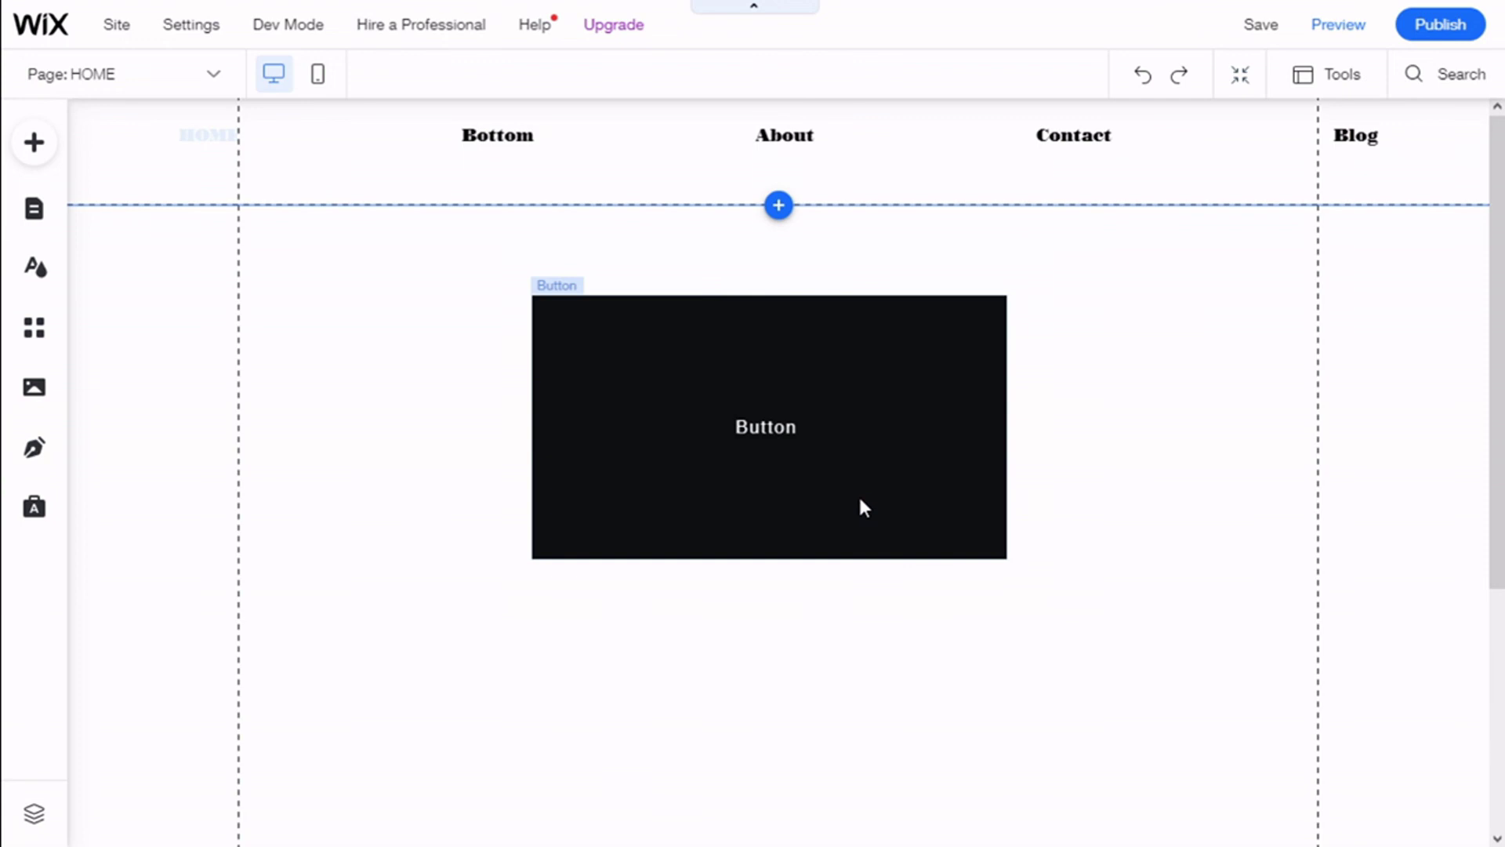